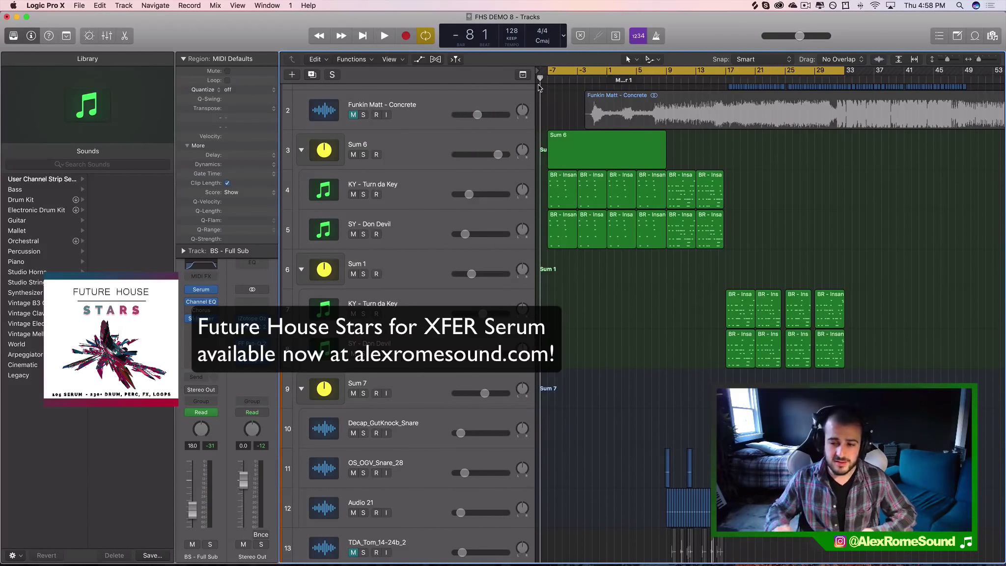
# Step: Select all twelve Insane Brass Stab regions on the KY - Turn da Key and SY - Don Devil tracks in Sum 6
pyautogui.scroll(-5, 721, 307)
pyautogui.scroll(6, 688, 324)
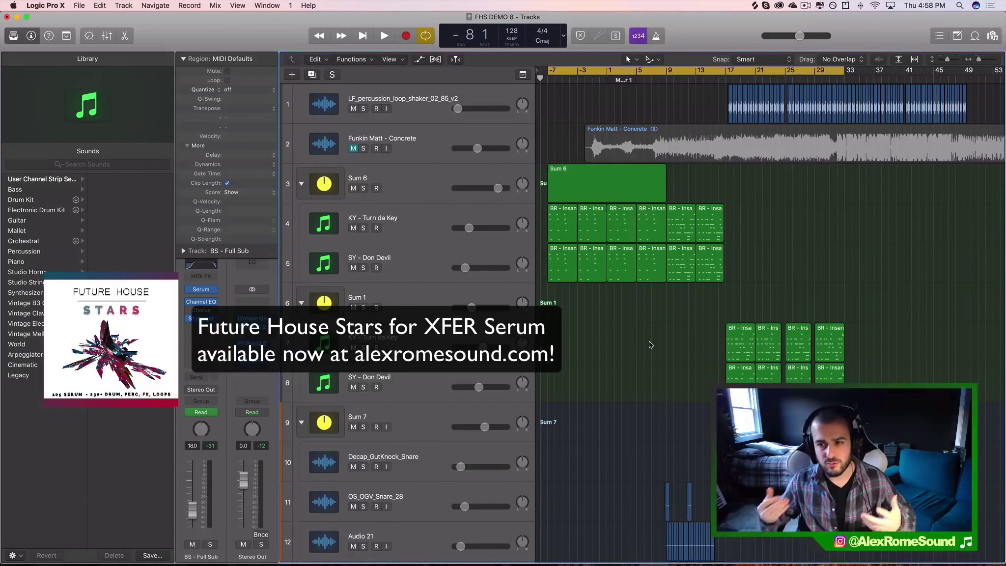
pyautogui.moveTo(798, 275); pyautogui.dragTo(570, 210)
pyautogui.scroll(-1, 570, 210)
pyautogui.moveTo(773, 245); pyautogui.dragTo(764, 265)
pyautogui.moveTo(799, 261); pyautogui.dragTo(559, 212)
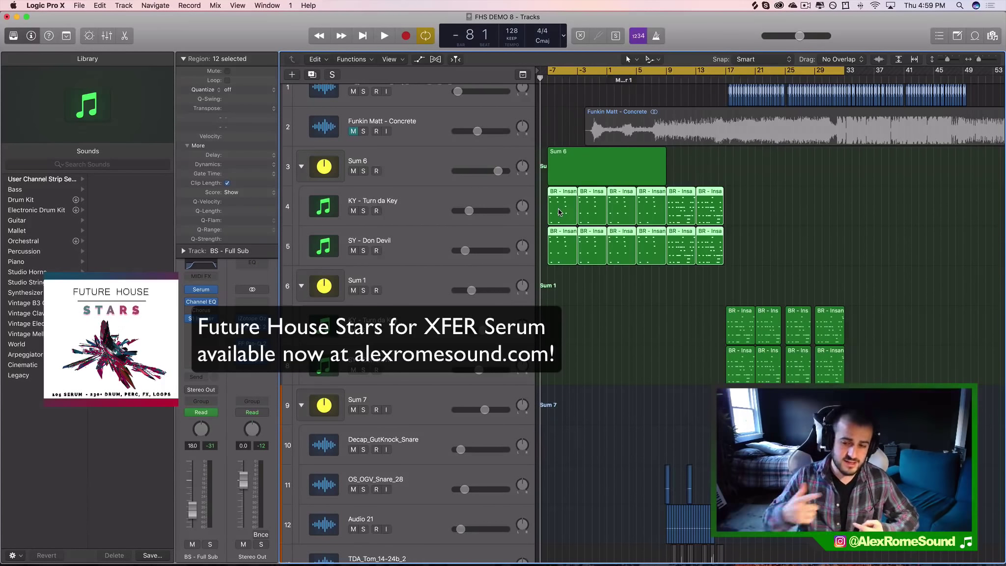
pyautogui.moveTo(757, 284); pyautogui.dragTo(544, 148)
pyautogui.moveTo(759, 265); pyautogui.dragTo(548, 189)
# Step: Look through the rest of the arrangement down to the drum tracks in Sum 2
pyautogui.scroll(-15, 561, 201)
pyautogui.scroll(15, 663, 263)
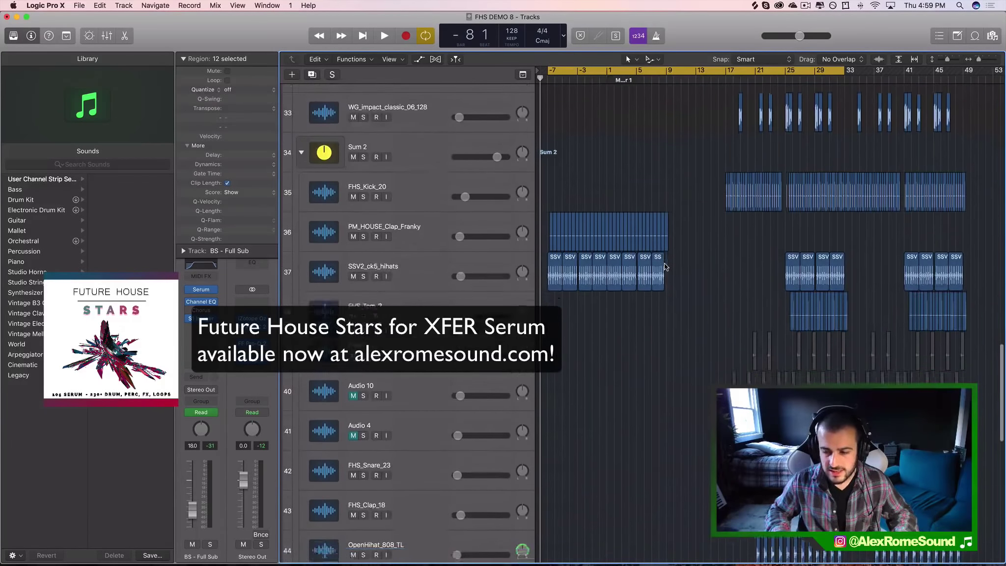
pyautogui.scroll(7, 664, 267)
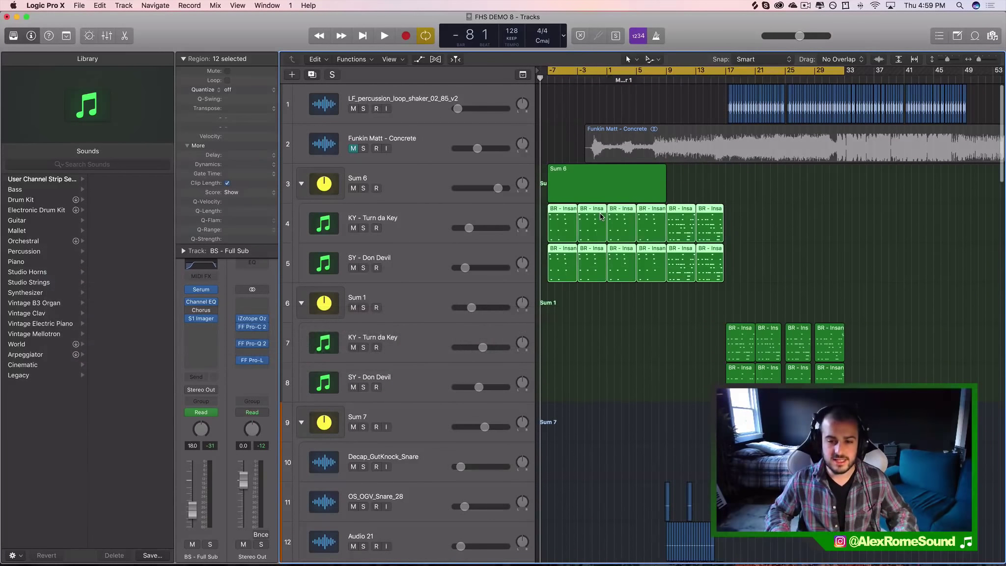
pyautogui.scroll(5, 601, 217)
pyautogui.scroll(-4, 614, 240)
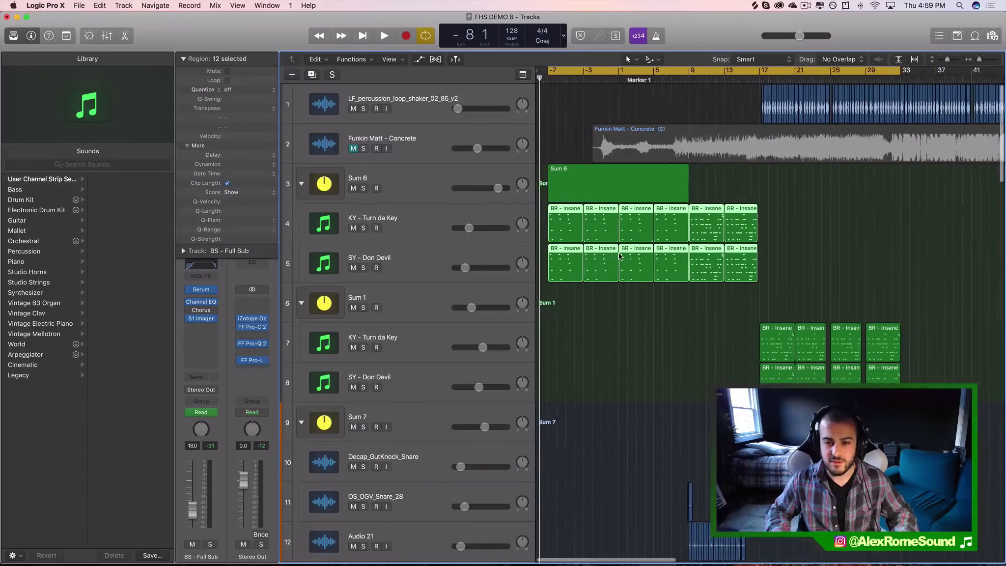
# Step: Highlight the brass stab regions section by section, from Sum 6's opening and bars 9–17 to all eight regions in Sum 1
pyautogui.click(618, 327)
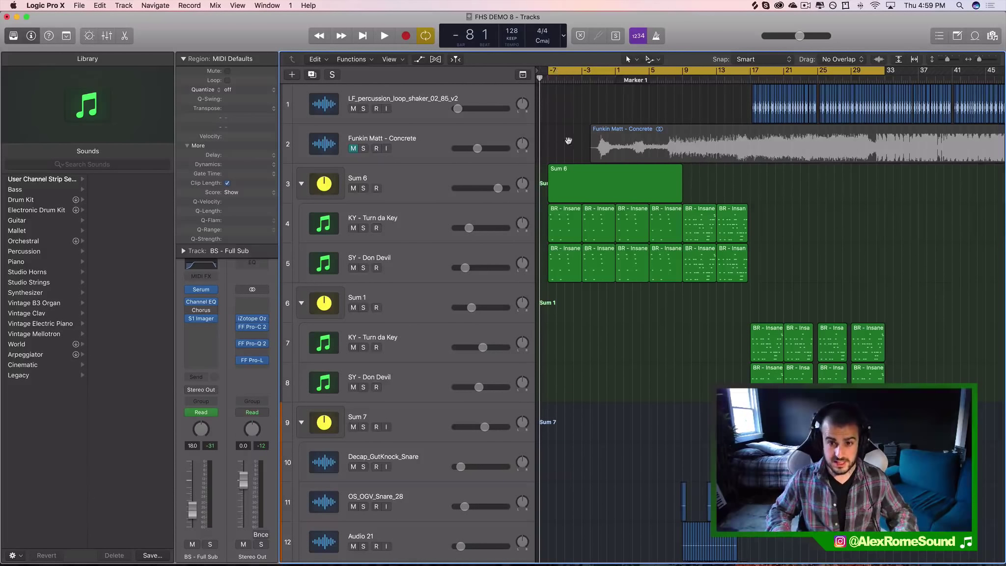
pyautogui.moveTo(570, 326); pyautogui.dragTo(730, 241)
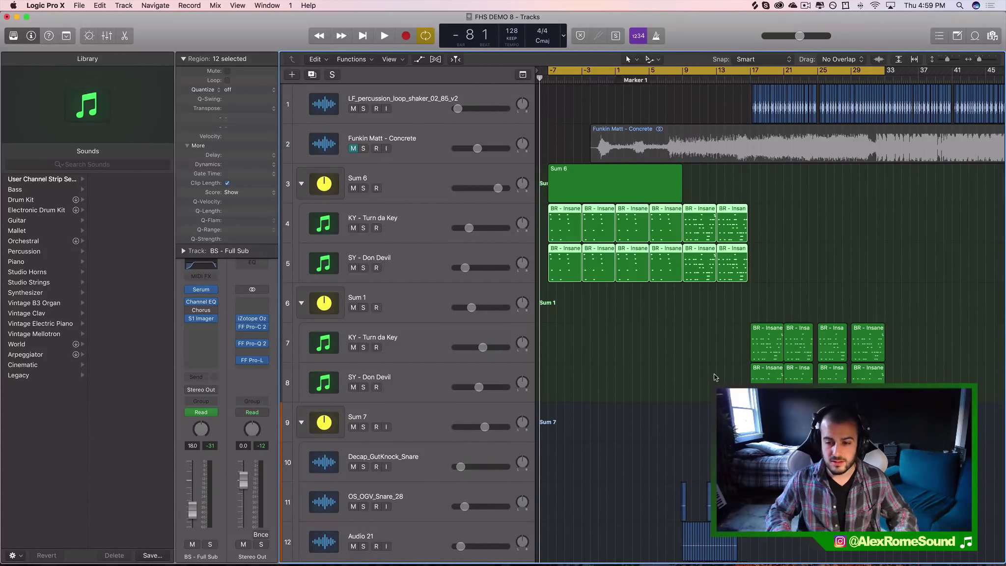
pyautogui.moveTo(567, 314); pyautogui.dragTo(566, 240)
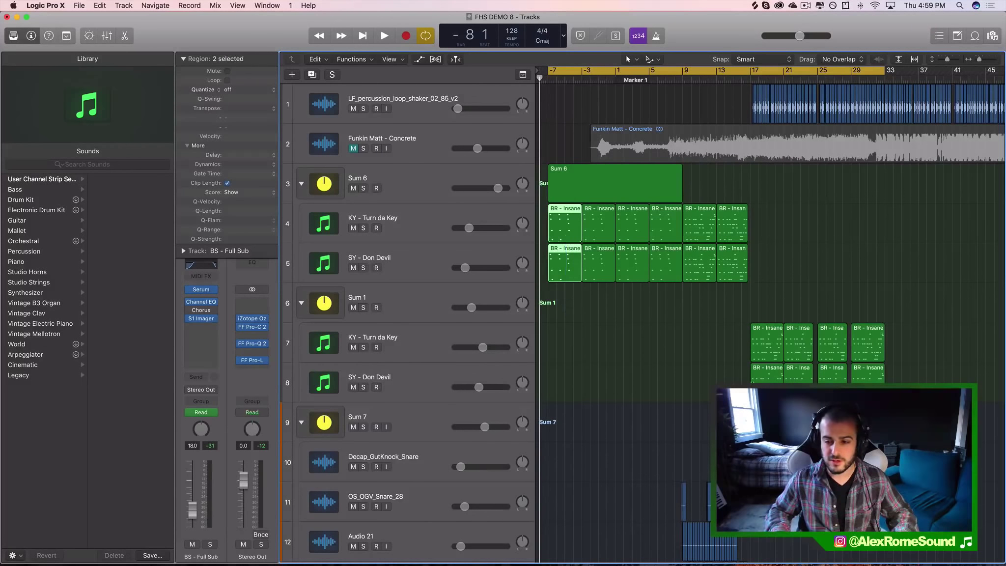
pyautogui.moveTo(741, 349); pyautogui.dragTo(849, 393)
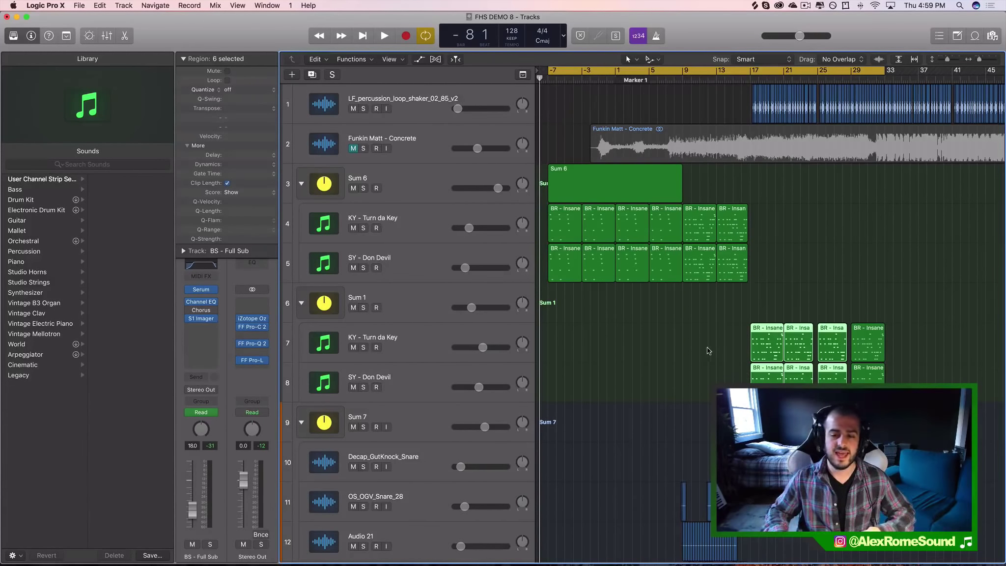
pyautogui.moveTo(705, 345); pyautogui.dragTo(718, 235)
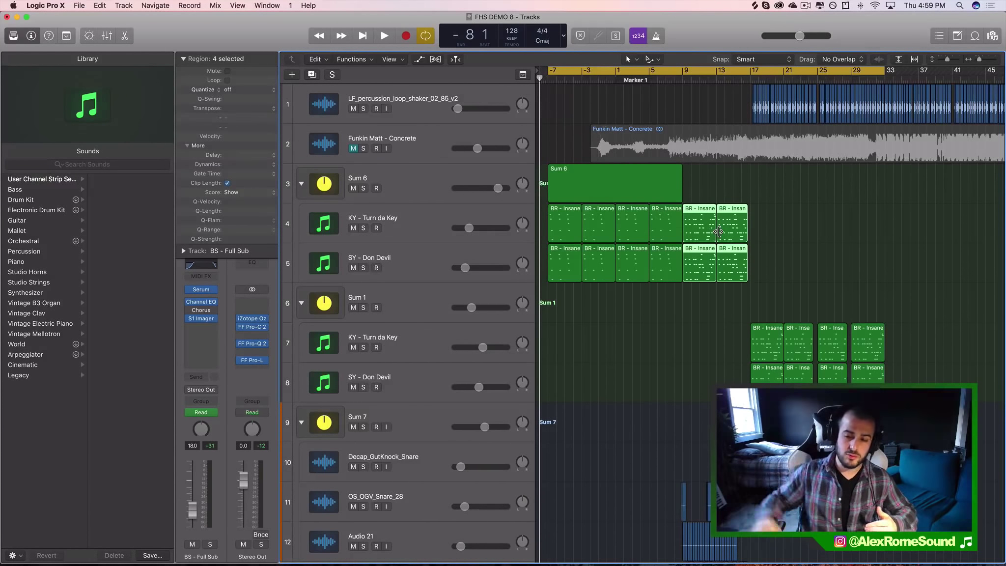
pyautogui.click(720, 231)
pyautogui.moveTo(747, 293); pyautogui.dragTo(924, 377)
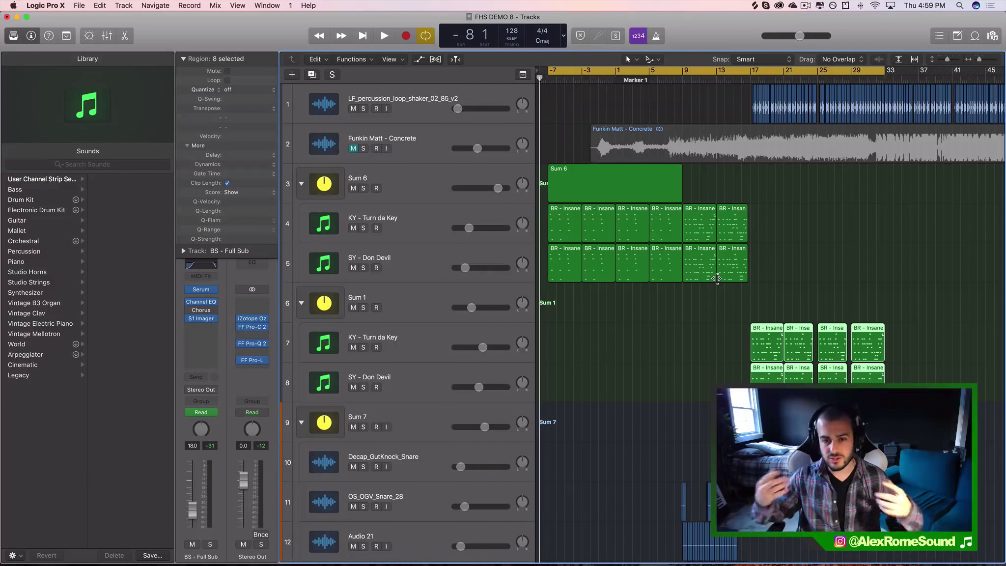
# Step: Listen to the arrangement through the build-up and into the section starting at bar 17
pyautogui.press('space')
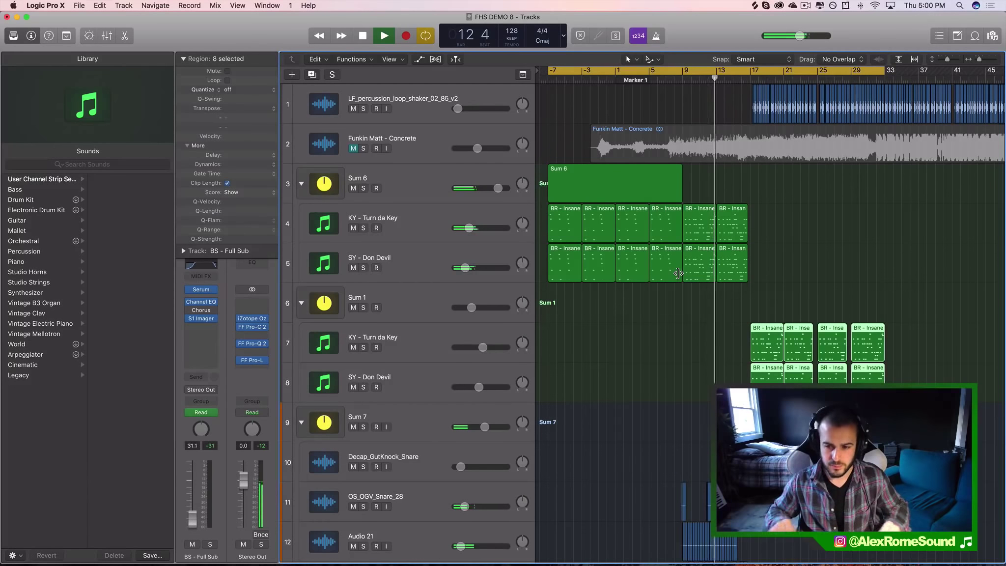
pyautogui.click(677, 341)
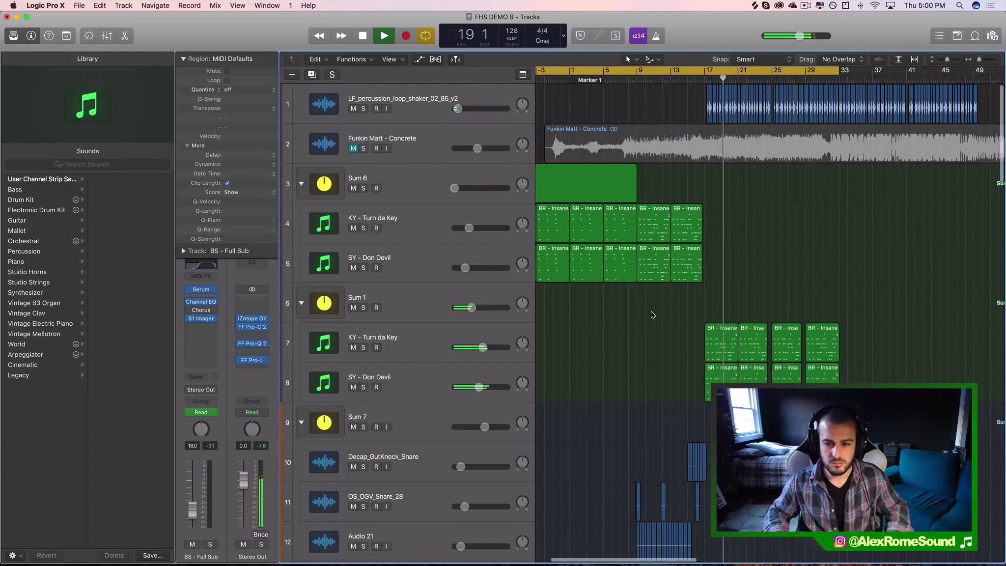
pyautogui.press('super+Right')
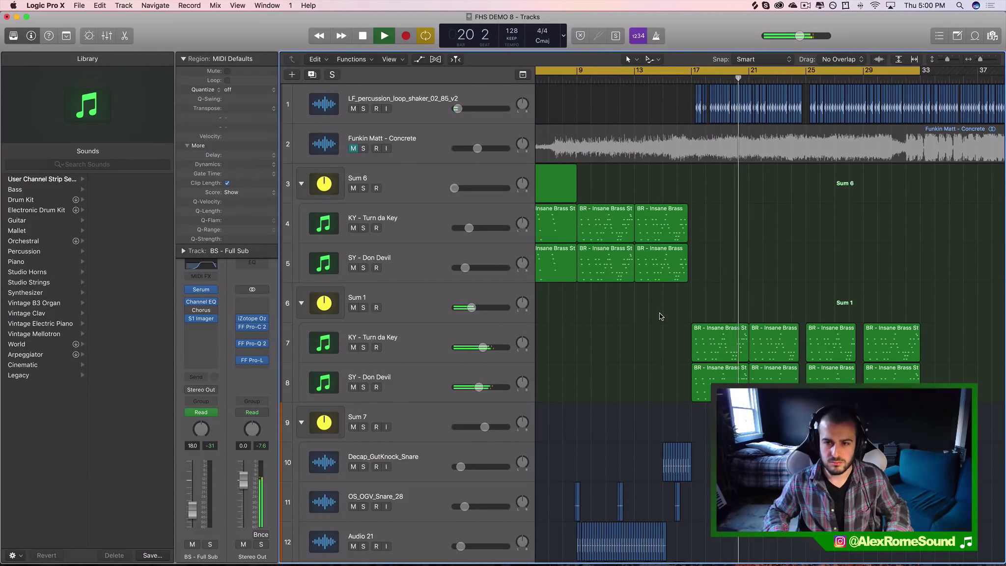
pyautogui.press('space')
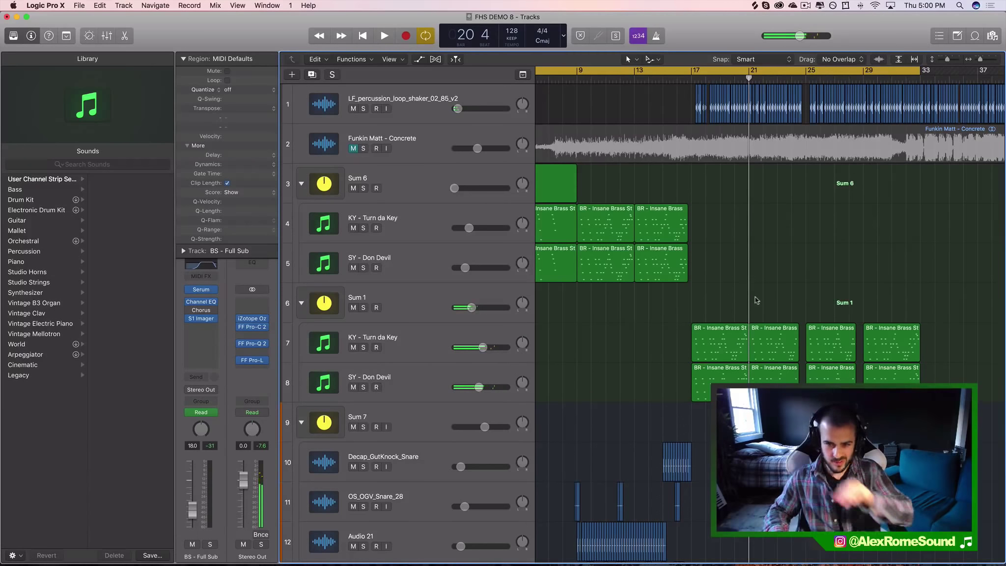
# Step: Highlight the Sum 6 brass stab regions at bars 1–9, followed by the ones at bars 9–17
pyautogui.press('super+Left')
pyautogui.press('super+Left')
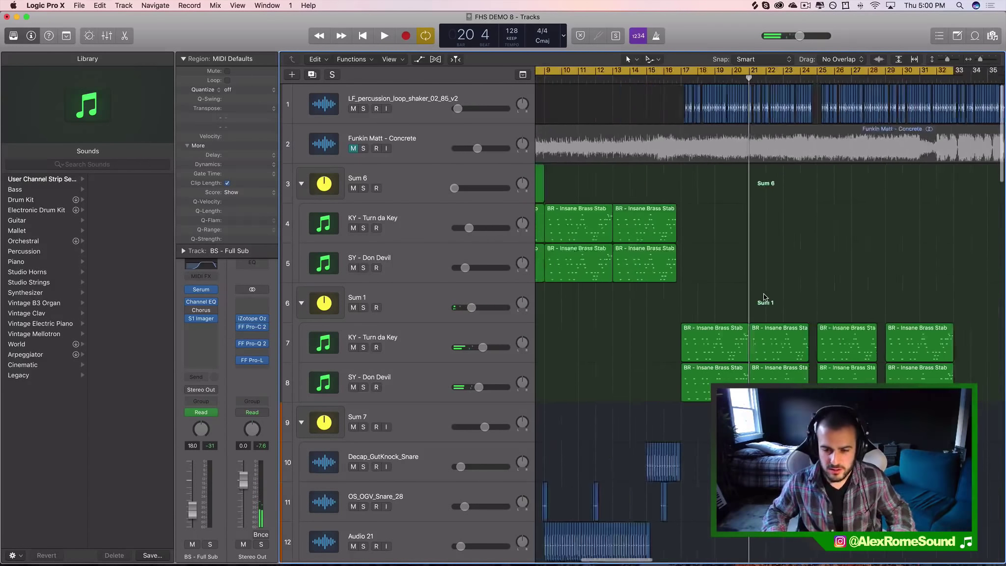
pyautogui.press('super+Right')
pyautogui.press('super+Right')
pyautogui.press('super+Right')
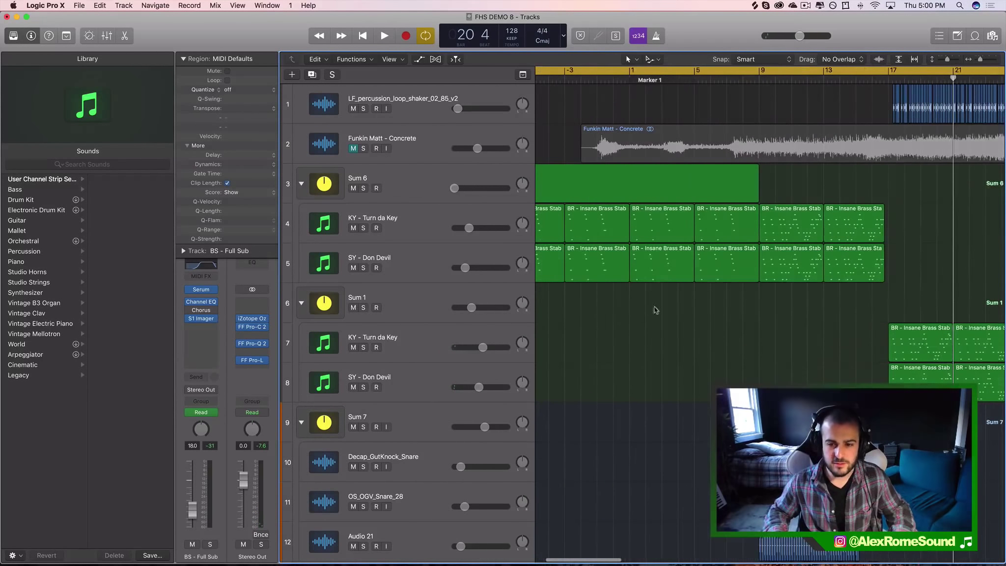
pyautogui.moveTo(633, 308); pyautogui.dragTo(720, 239)
pyautogui.hscroll(5, 746, 329)
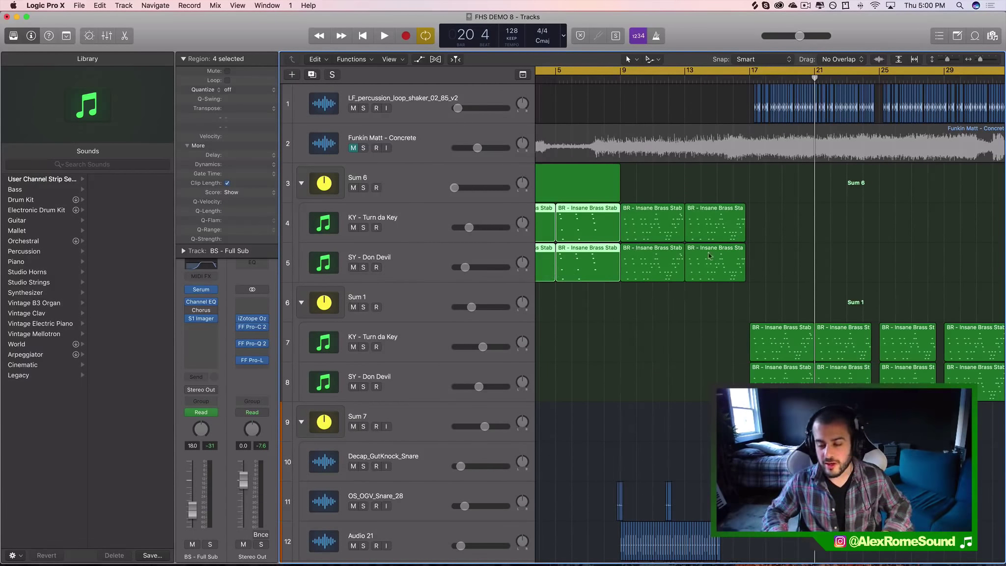
pyautogui.hscroll(-3, 826, 257)
pyautogui.moveTo(715, 324); pyautogui.dragTo(802, 234)
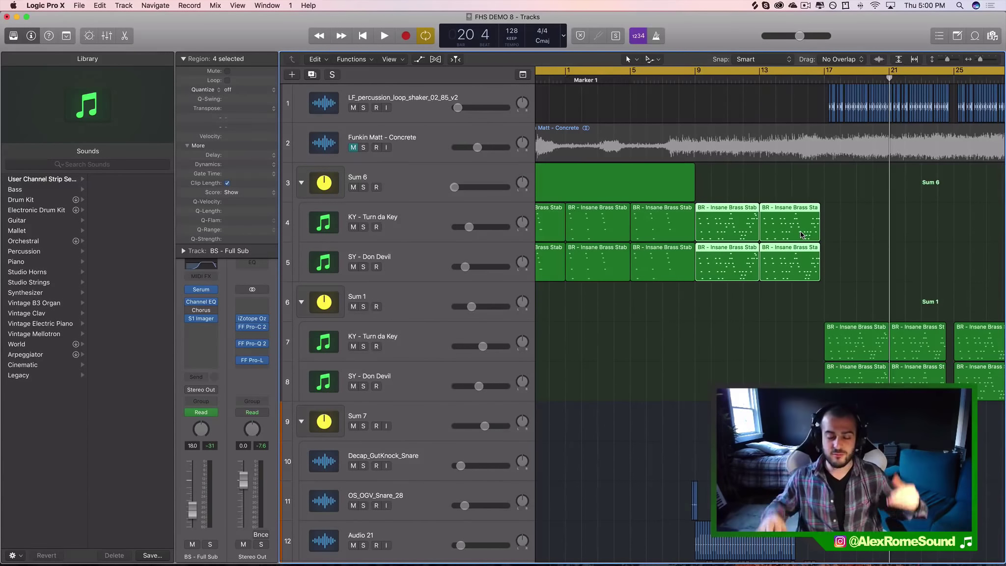
pyautogui.hscroll(-5, 810, 235)
pyautogui.hscroll(3, 840, 239)
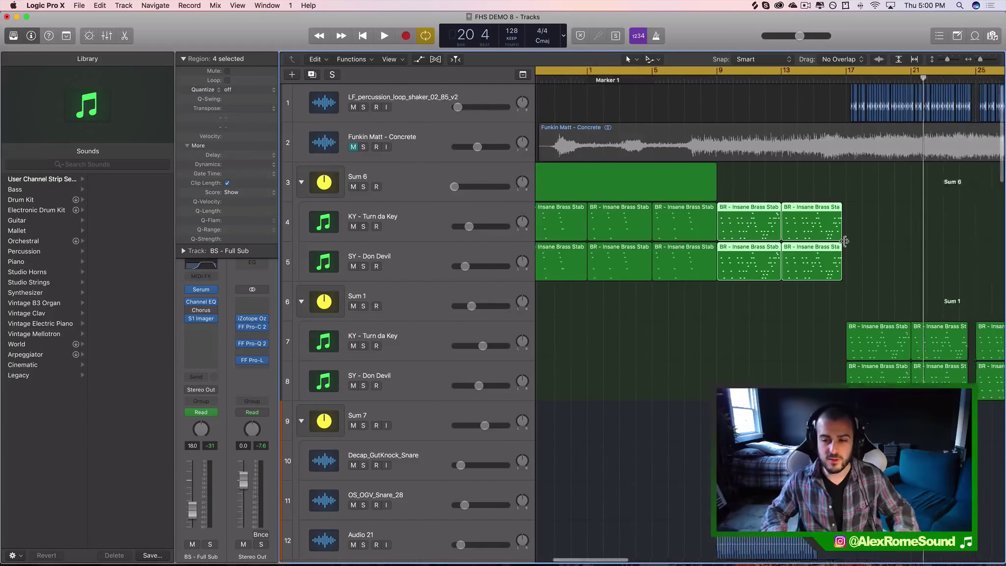
# Step: Duplicate the SY - Don Devil track in Sum 1 as a new empty track with the same settings
pyautogui.hscroll(10, 839, 243)
pyautogui.scroll(-4, 833, 256)
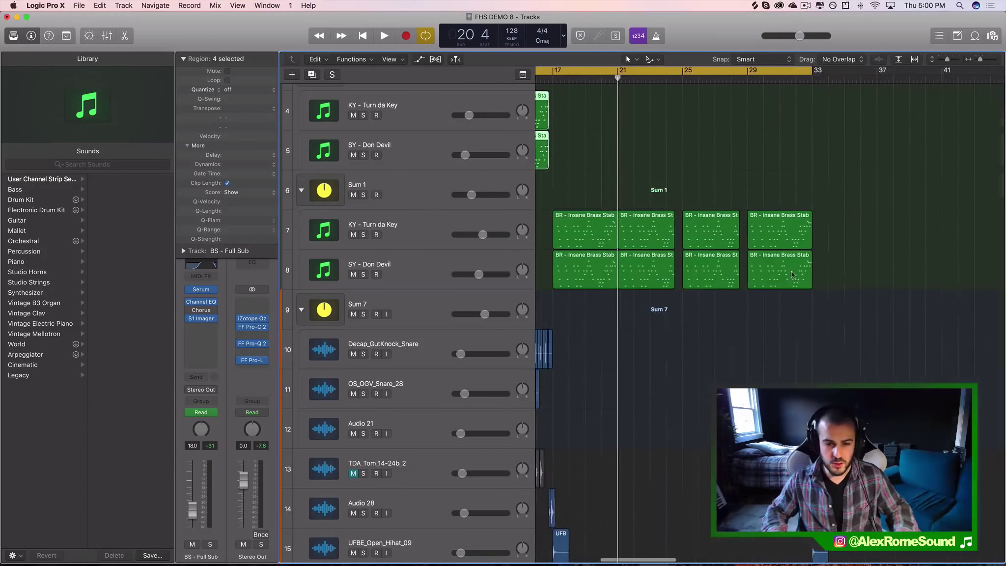
pyautogui.click(412, 272)
pyautogui.press('super+d')
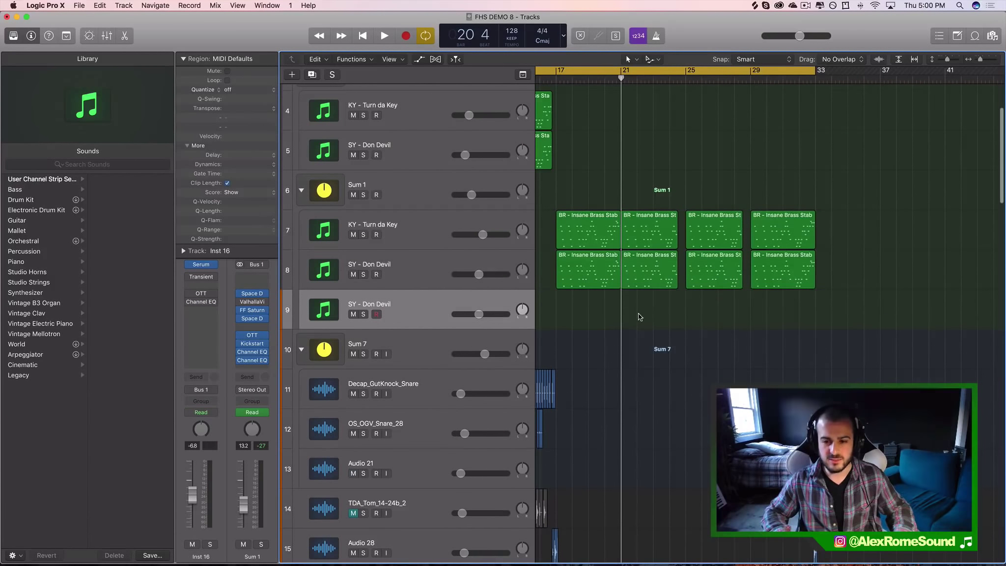
# Step: Set the cycle range to bars 17–21 and solo the KY - Turn da Key track in Sum 1
pyautogui.press('super+Right')
pyautogui.press('super+Right')
pyautogui.moveTo(612, 70); pyautogui.dragTo(735, 71)
pyautogui.click(370, 275)
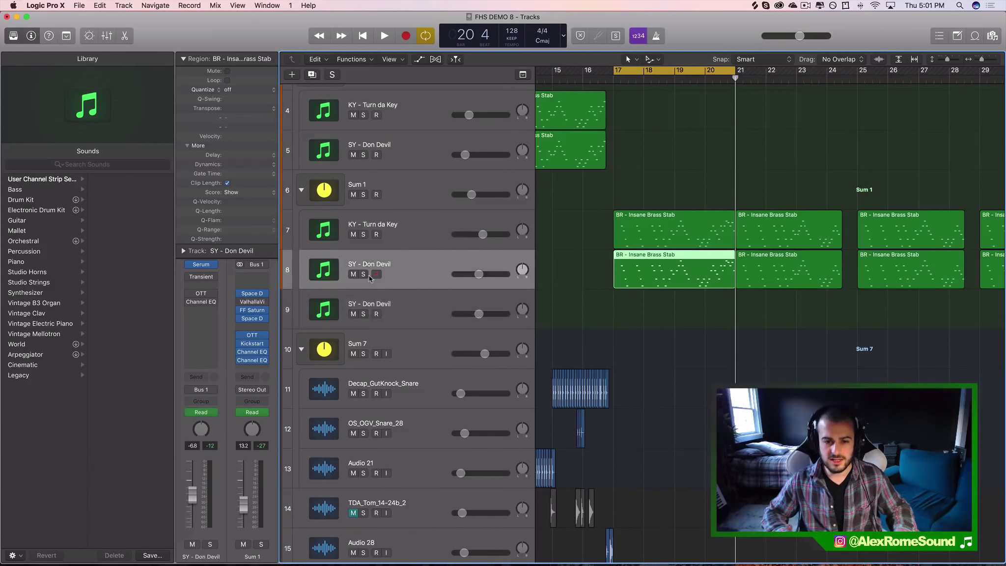
pyautogui.click(387, 223)
pyautogui.click(364, 235)
# Step: Open the bar 17 Insane Brass Stab region of the soloed KY - Turn da Key track in the Piano Roll
pyautogui.click(634, 177)
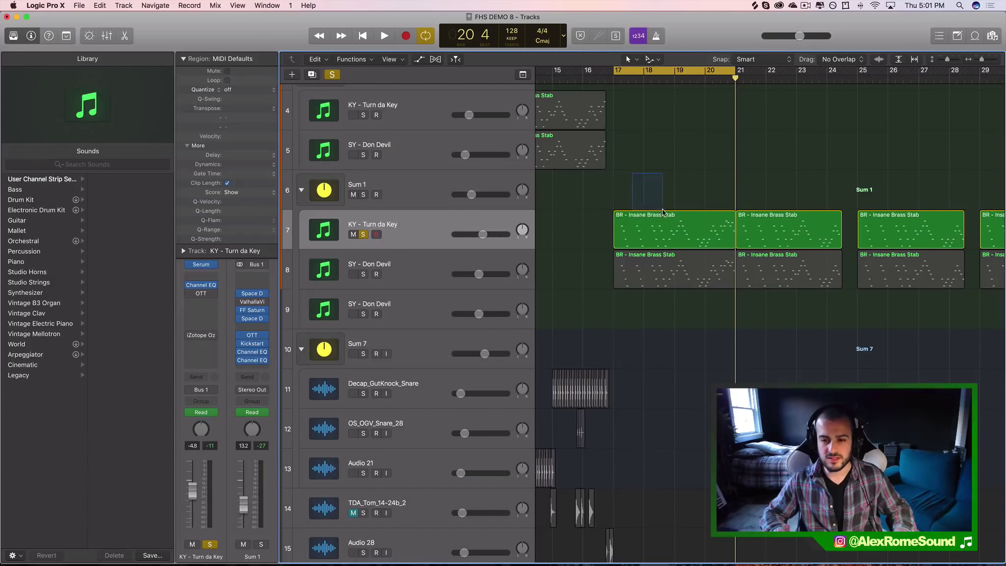
pyautogui.click(668, 221)
pyautogui.doubleClick(667, 221)
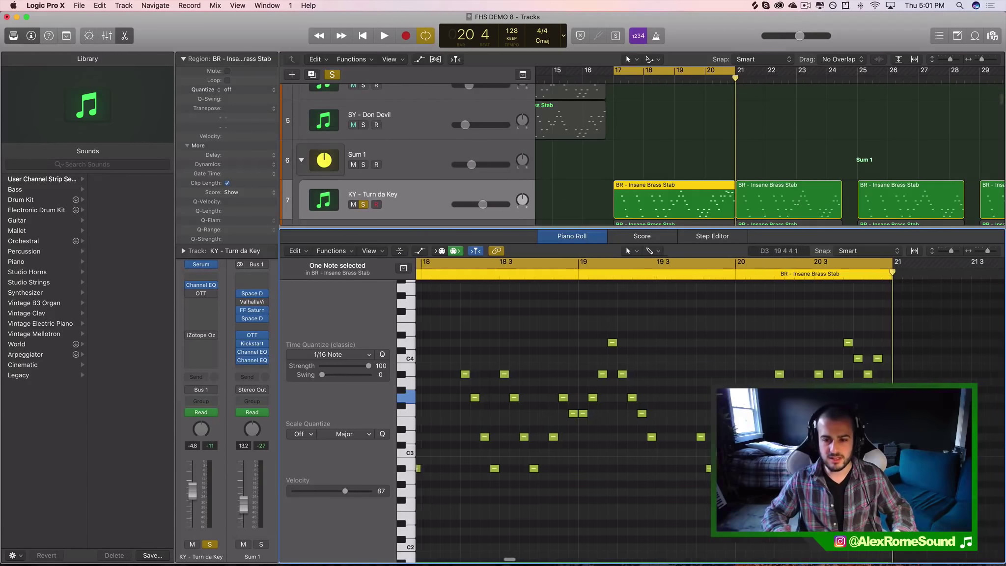
pyautogui.hscroll(-3, 613, 95)
pyautogui.scroll(-5, 613, 96)
pyautogui.moveTo(572, 157); pyautogui.dragTo(659, 95)
pyautogui.click(694, 160)
pyautogui.scroll(5, 694, 160)
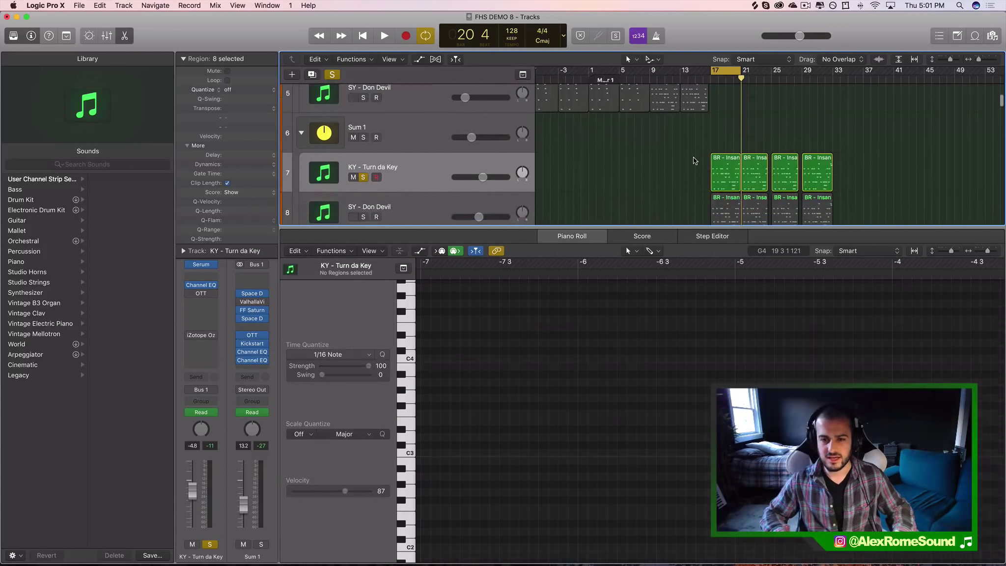
pyautogui.click(693, 163)
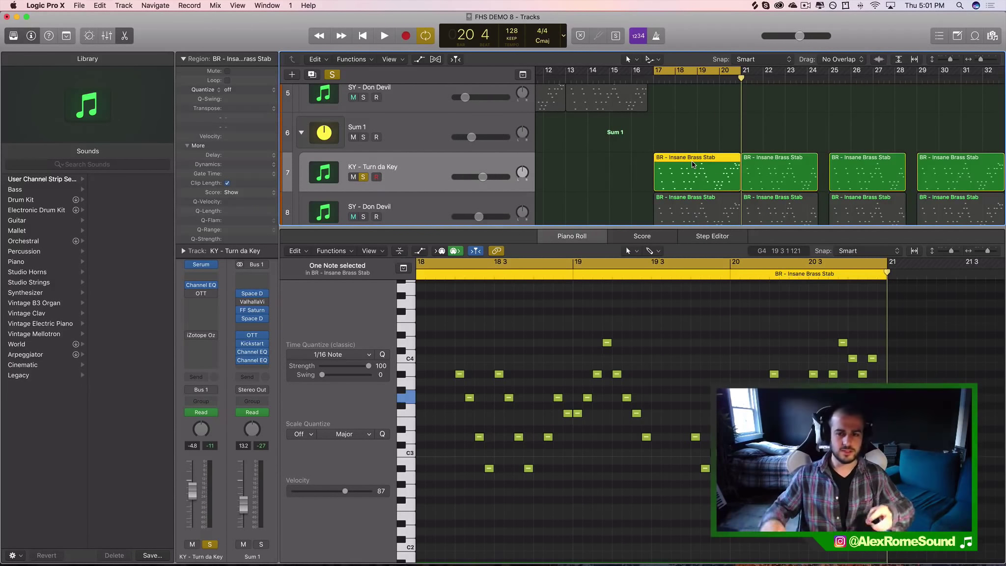
pyautogui.press('z')
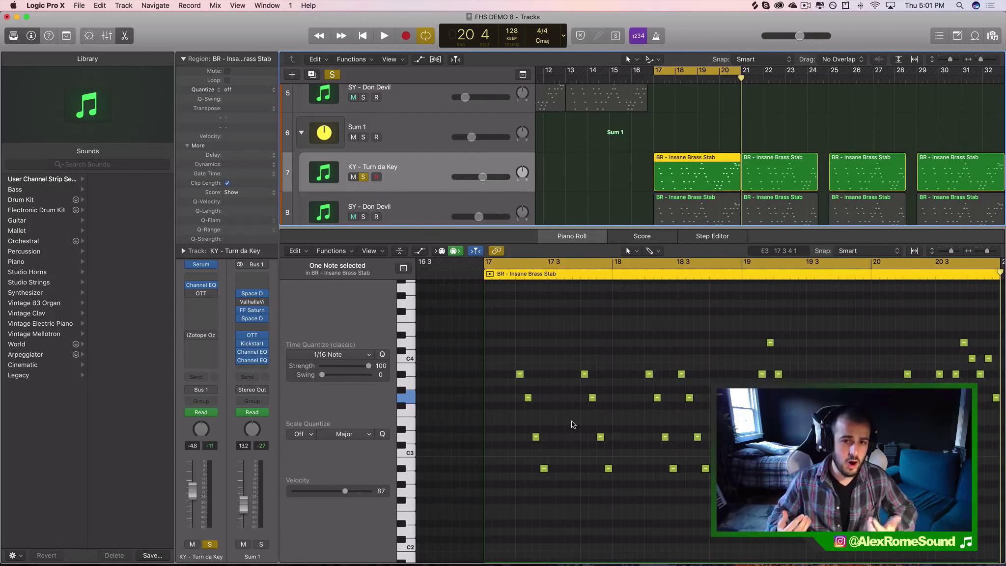
# Step: Listen to the soloed KY - Turn da Key melody from bar 17 while following its notes in the Piano Roll
pyautogui.hscroll(1, 618, 420)
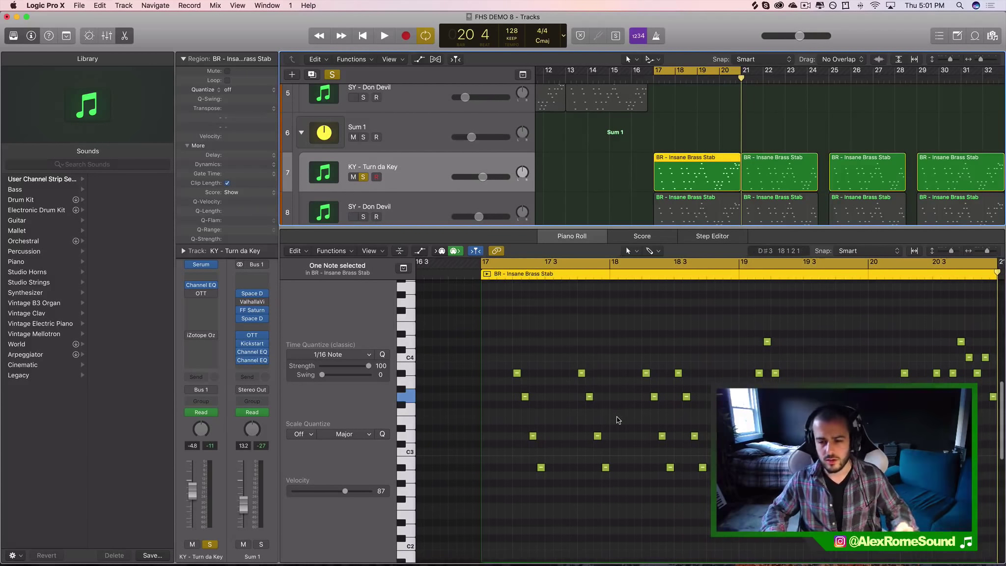
pyautogui.press('space')
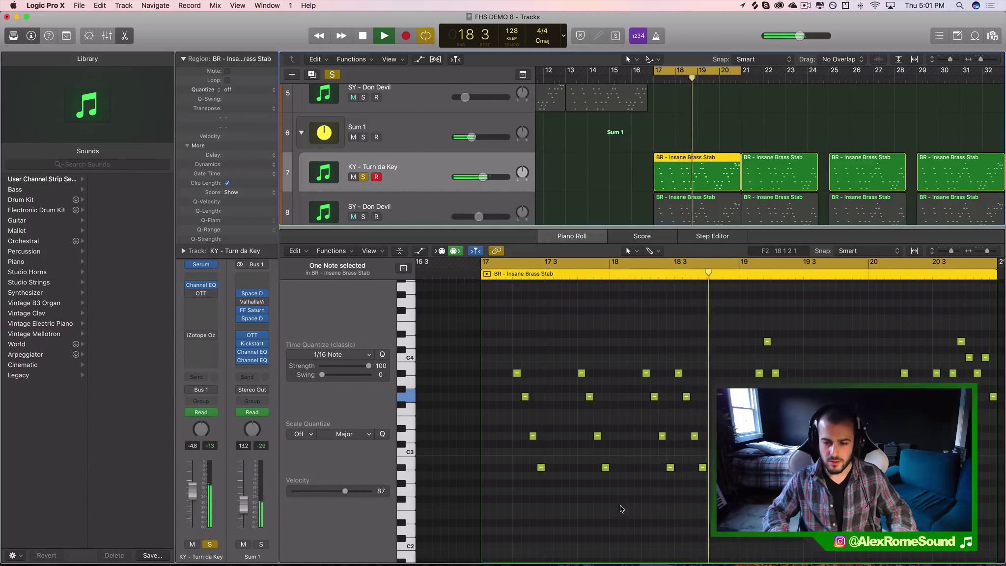
pyautogui.hscroll(3, 623, 506)
pyautogui.hscroll(-1, 624, 505)
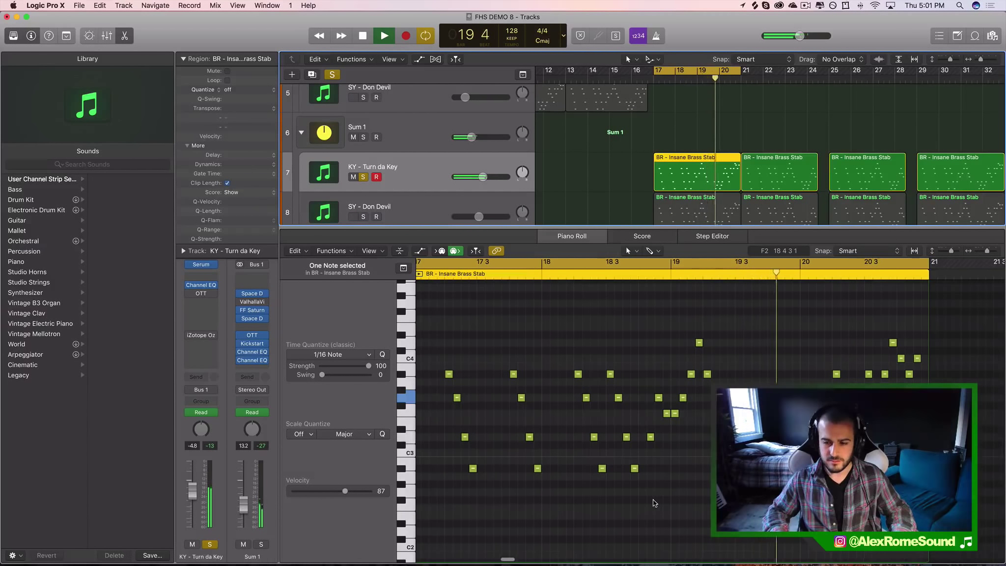
pyautogui.press('space')
pyautogui.hscroll(-4, 656, 502)
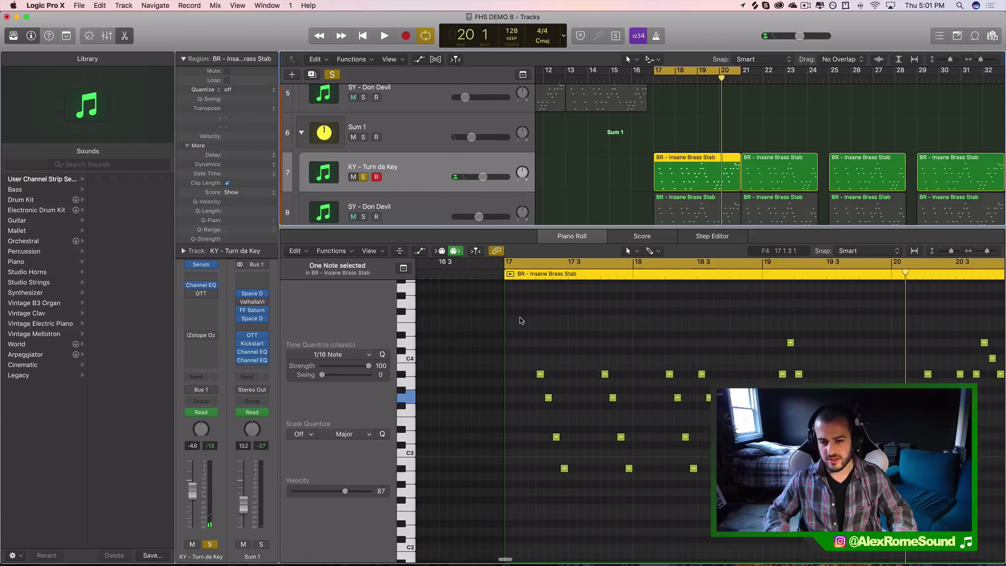
# Step: Highlight the melody's opening notes from bar 17 to bar 19, followed by the remaining notes up to bar 21
pyautogui.moveTo(520, 317); pyautogui.dragTo(722, 500)
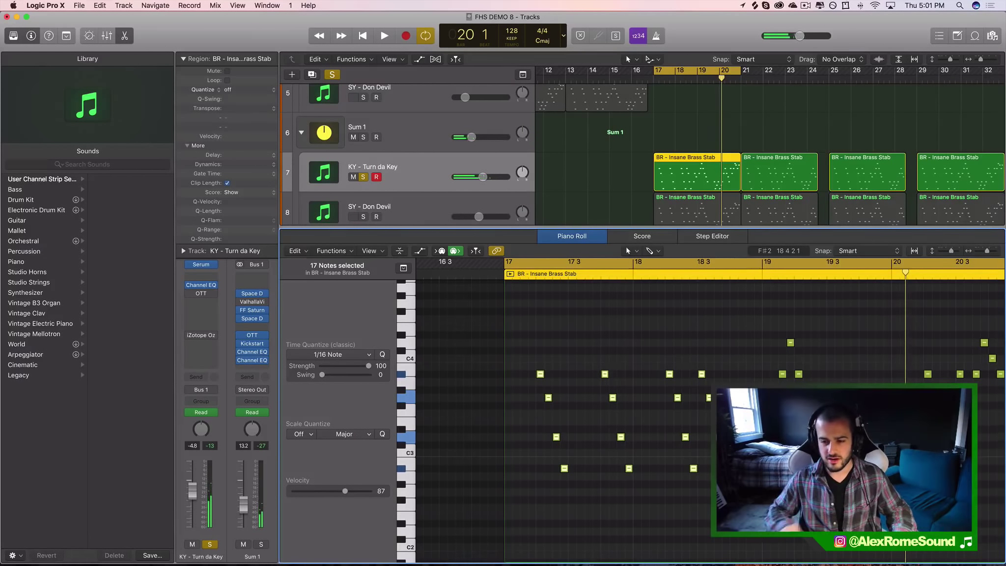
pyautogui.hscroll(10, 575, 352)
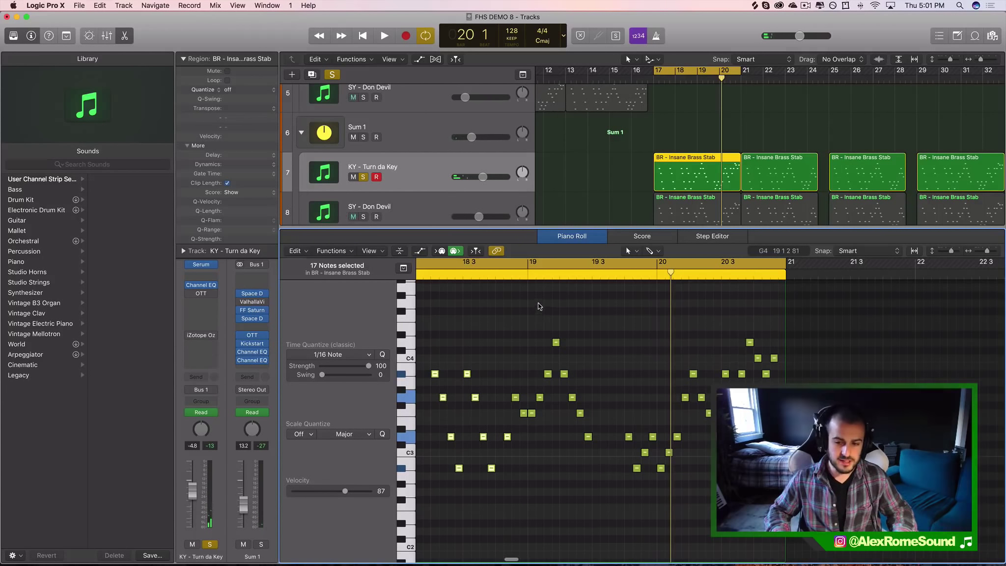
pyautogui.moveTo(538, 305); pyautogui.dragTo(872, 487)
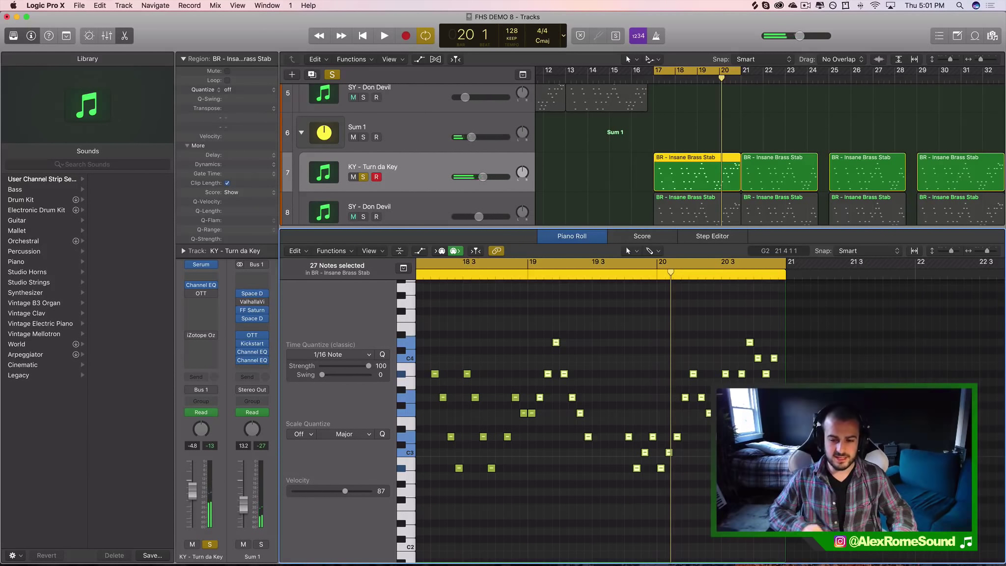
# Step: Highlight the repeating descending note pattern across bars 17 and 18 in the Piano Roll, and clear the selection
pyautogui.hscroll(-10, 575, 352)
pyautogui.moveTo(521, 336); pyautogui.dragTo(731, 521)
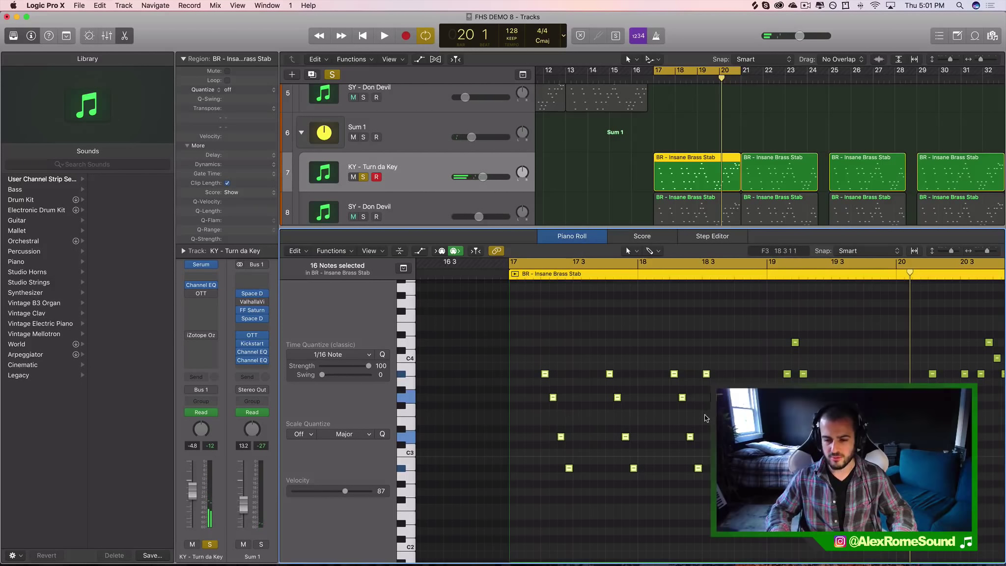
pyautogui.hscroll(7, 705, 418)
pyautogui.hotkey('shift', 'd')
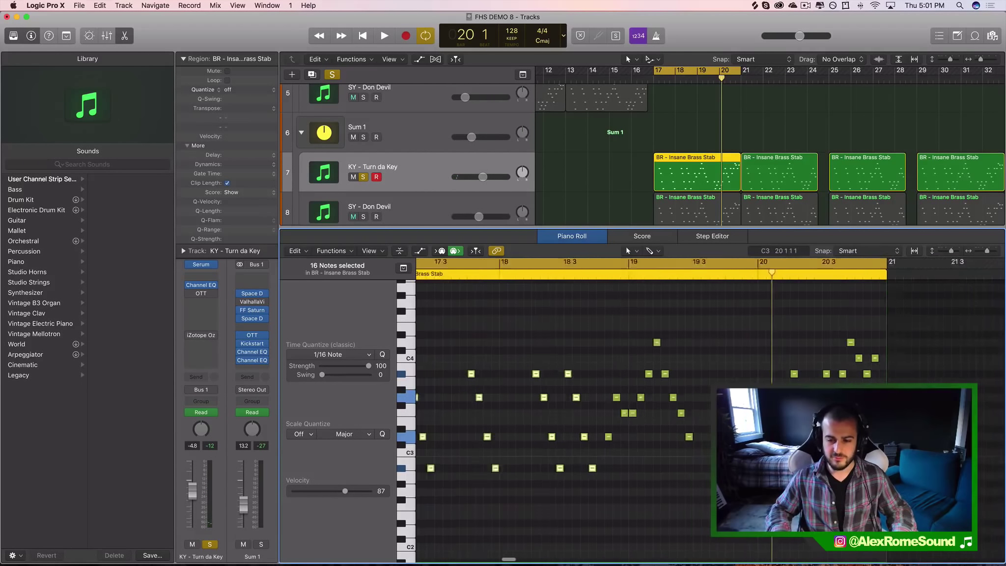
pyautogui.hscroll(-5, 638, 417)
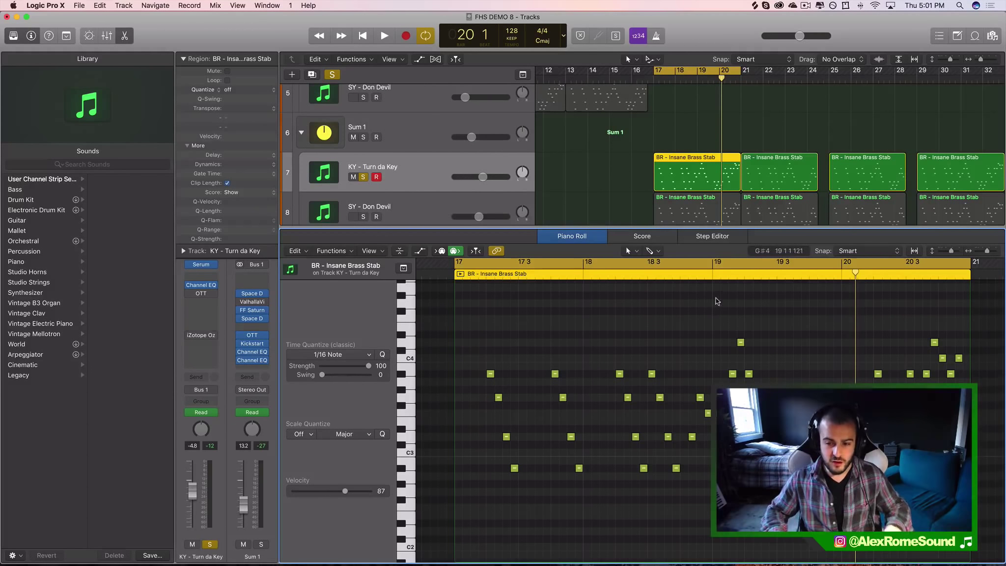
# Step: Delete the melody's notes from bar 19 to bar 21, keeping only the opening pattern
pyautogui.moveTo(715, 297); pyautogui.dragTo(1001, 519)
pyautogui.press('Delete')
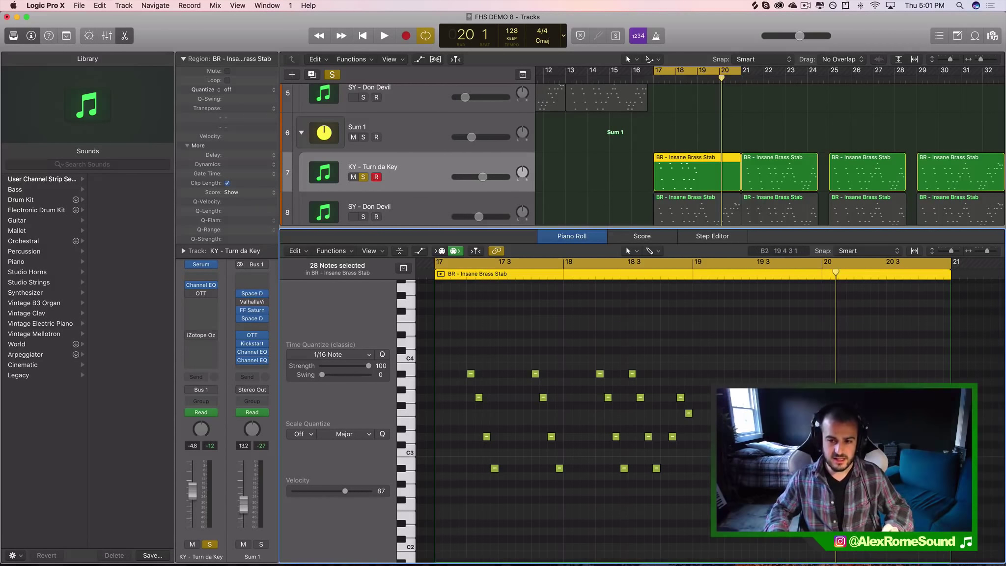
pyautogui.click(736, 379)
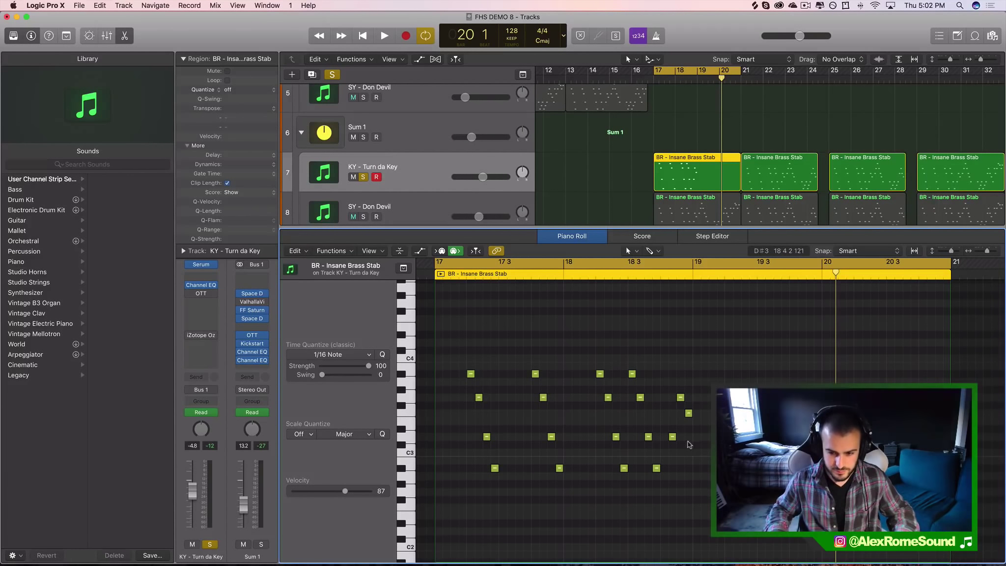
# Step: Undo the deletion of the melody's notes in bars 19 to 21
pyautogui.click(101, 5)
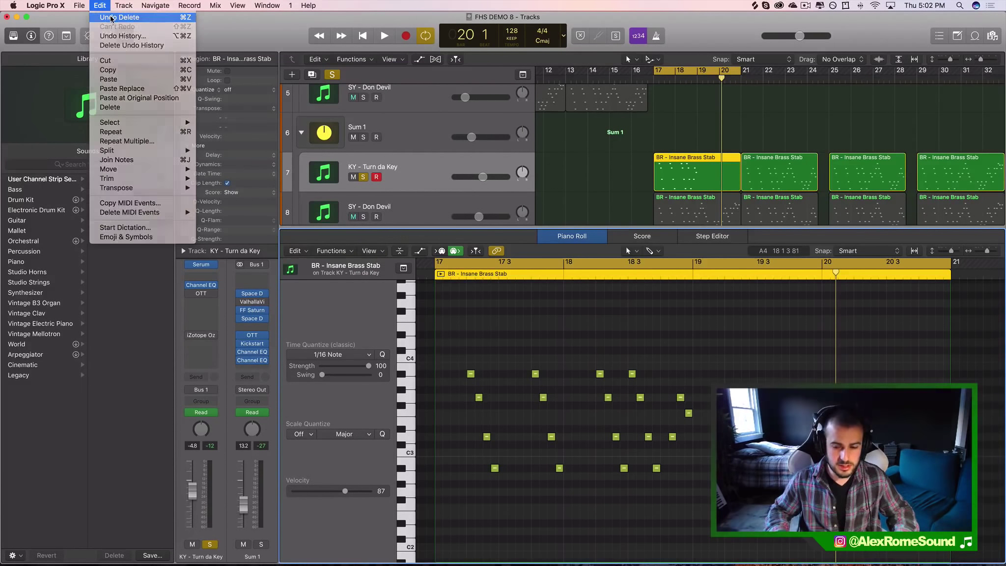
pyautogui.click(113, 18)
pyautogui.moveTo(619, 226); pyautogui.dragTo(621, 229)
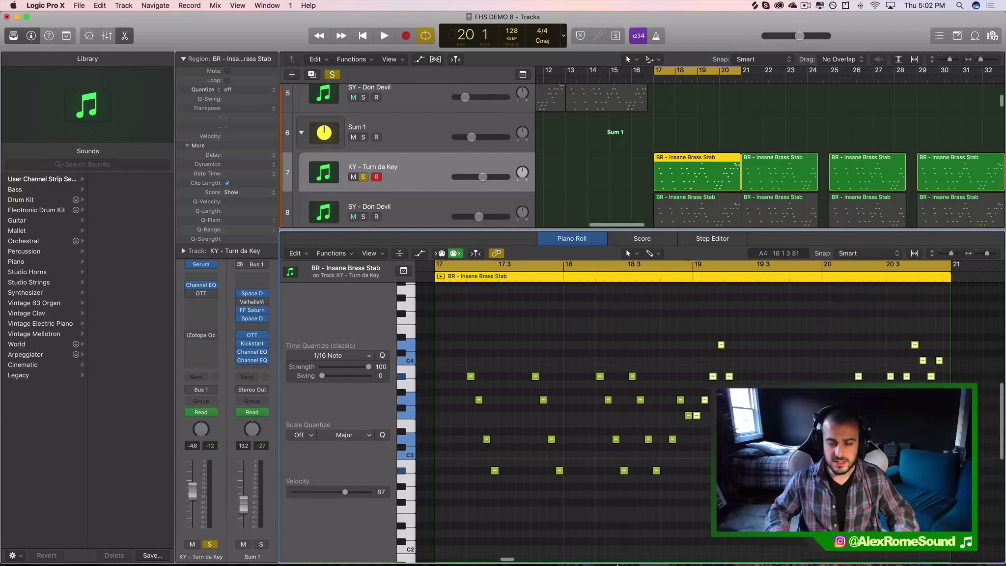
# Step: Close the Piano Roll and unsolo the KY - Turn da Key track in Sum 1
pyautogui.press('p')
pyautogui.hscroll(-10, 727, 224)
pyautogui.scroll(4, 727, 224)
pyautogui.press('s')
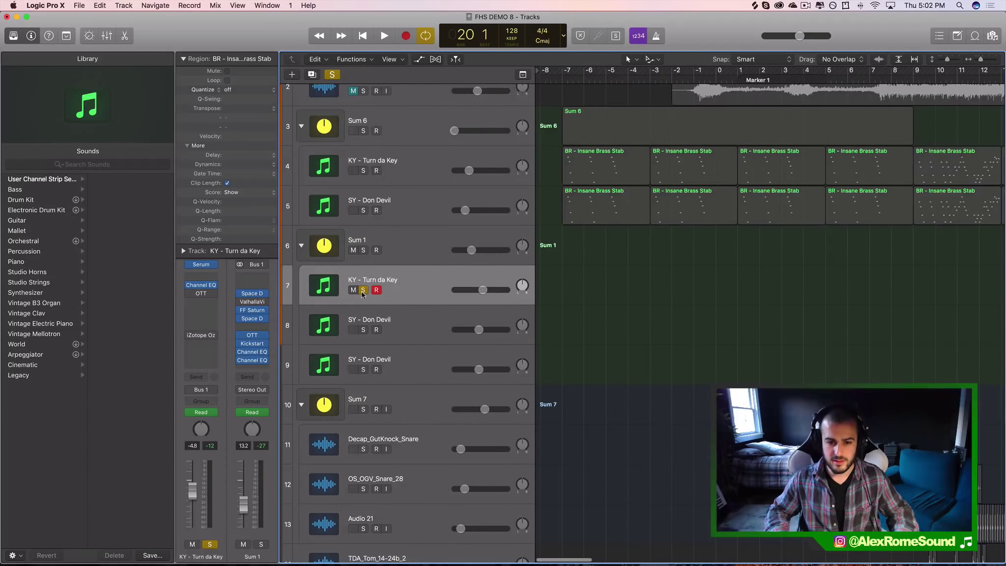
# Step: Set the cycle range to bars -7 to 2 and select both Insane Brass Stab regions at bar -7 in Sum 6
pyautogui.scroll(3, 516, 148)
pyautogui.moveTo(563, 70); pyautogui.dragTo(760, 71)
pyautogui.click(597, 244)
pyautogui.keyDown('shift'); pyautogui.click(597, 240); pyautogui.keyUp('shift')
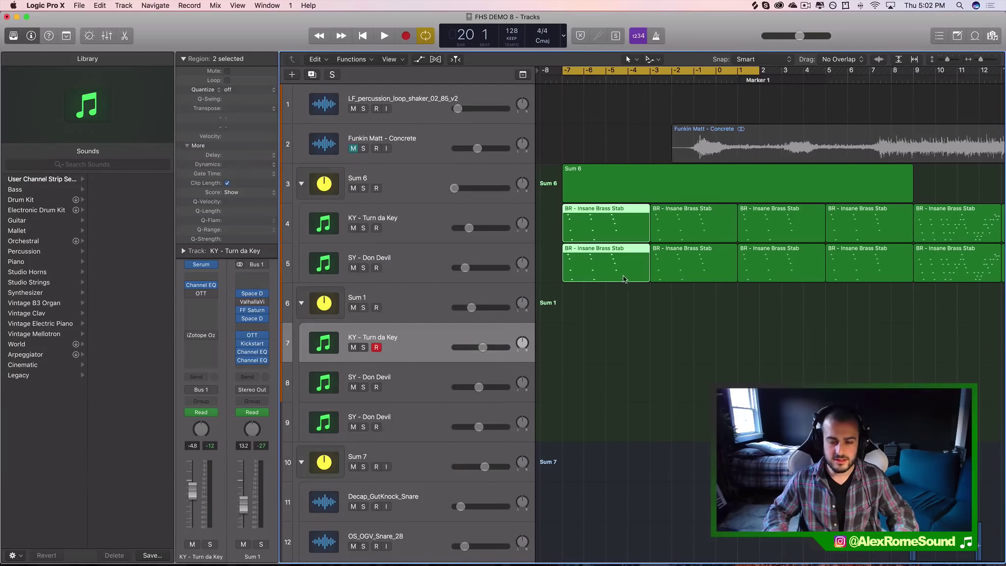
# Step: Compare the KY - Turn da Key region at bar 9 with the intro region at bar -7 in Sum 6
pyautogui.hscroll(10, 702, 266)
pyautogui.click(697, 235)
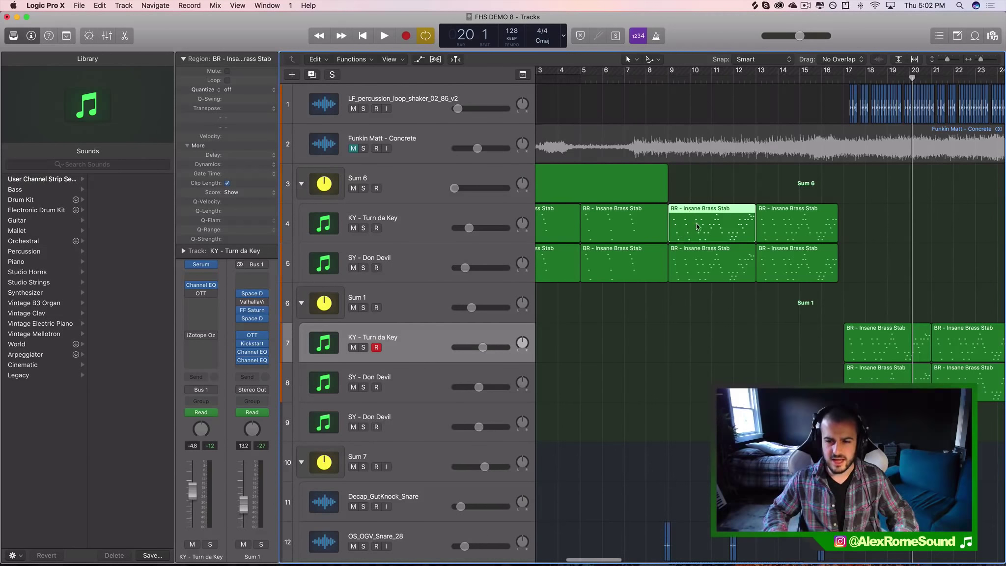
pyautogui.hscroll(-10, 697, 229)
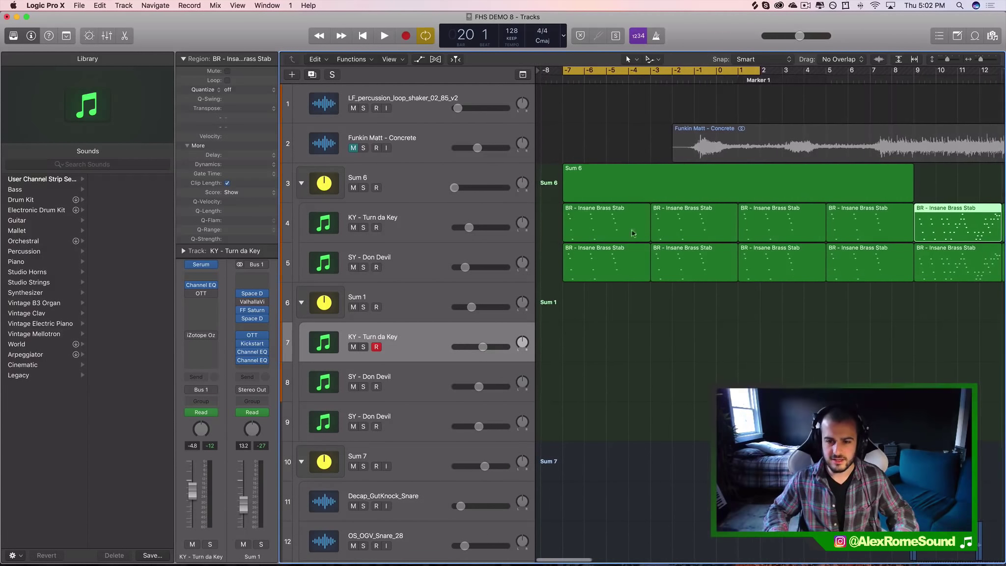
pyautogui.hscroll(2, 593, 233)
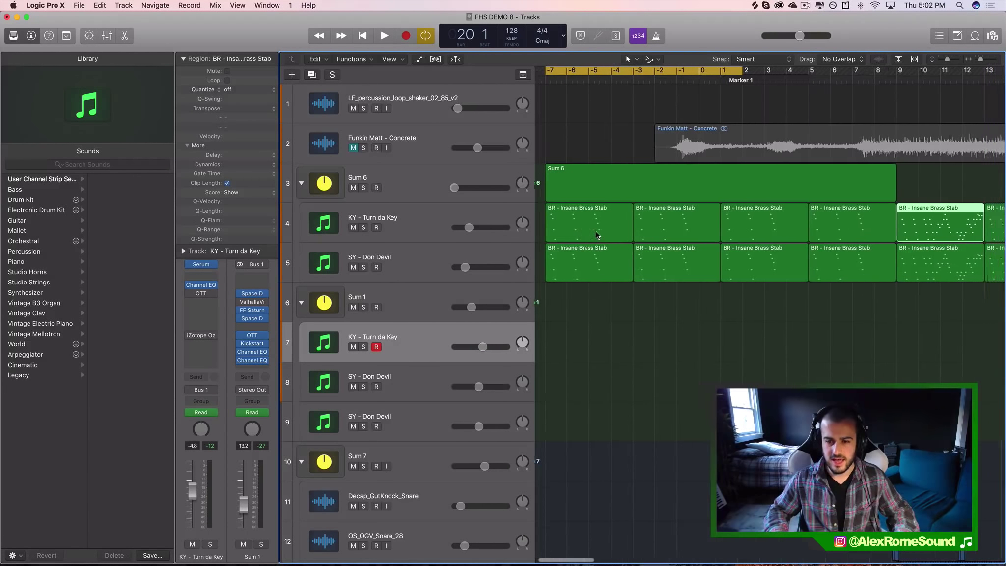
pyautogui.click(587, 226)
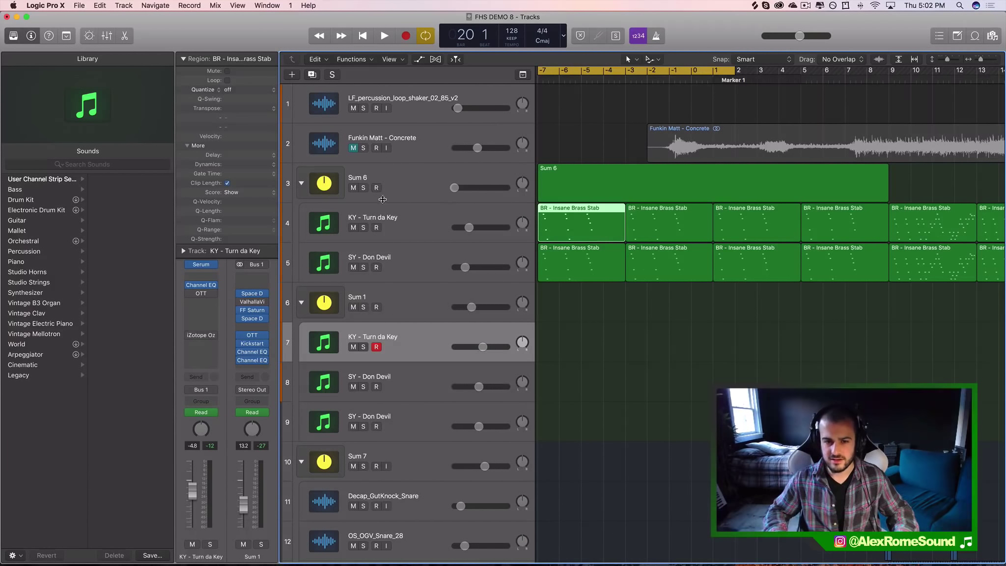
# Step: Solo the KY - Turn da Key track in Sum 6, listen to its intro melody from bar -7, and unsolo it
pyautogui.click(361, 228)
pyautogui.hscroll(-2, 553, 255)
pyautogui.press('space')
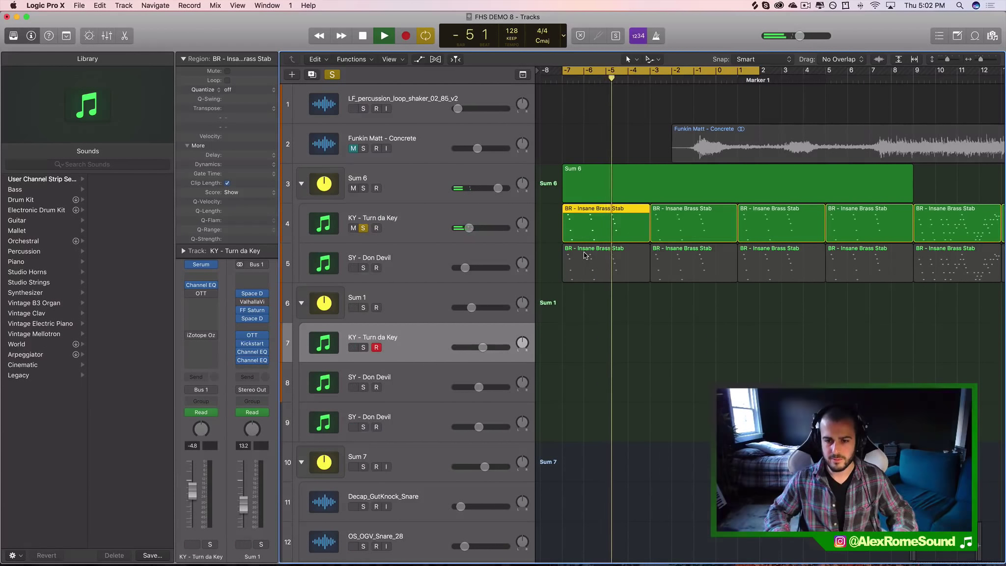
pyautogui.press('space')
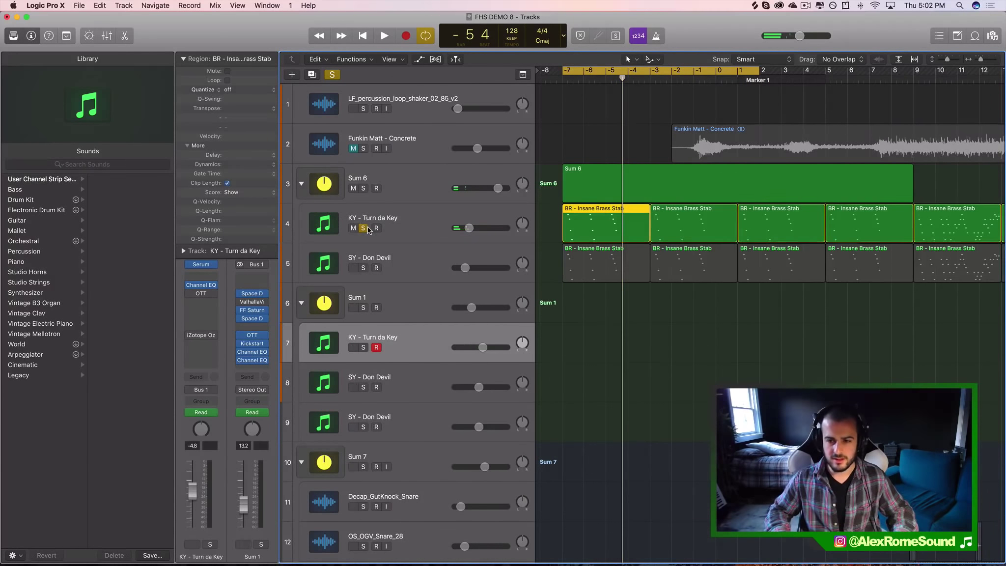
pyautogui.click(364, 228)
# Step: Set the cycle range to the Sum 6 KY - Turn da Key region at bars 9–13 and open that region in the Piano Roll
pyautogui.scroll(6, 734, 229)
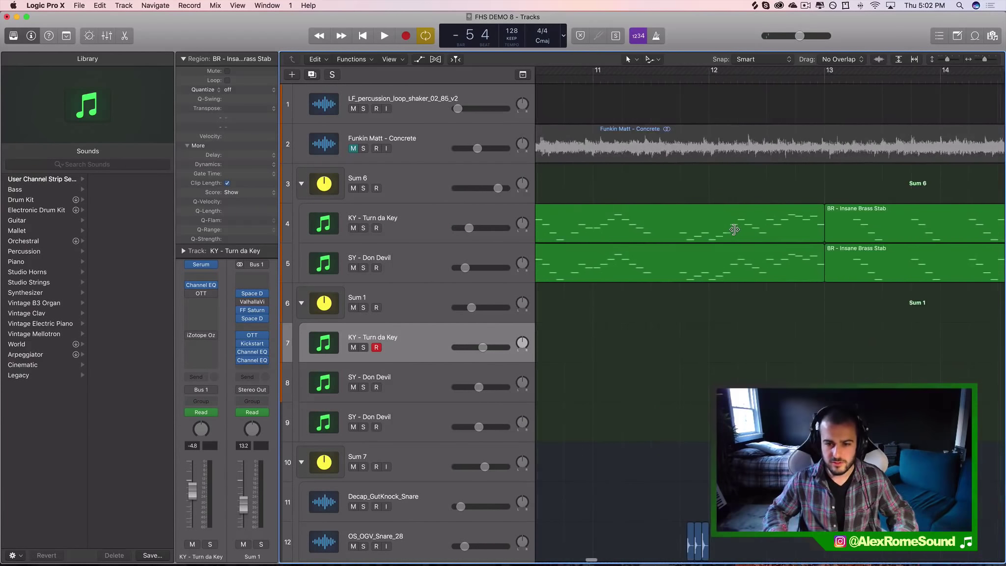
pyautogui.hscroll(-5, 664, 221)
pyautogui.click(663, 221)
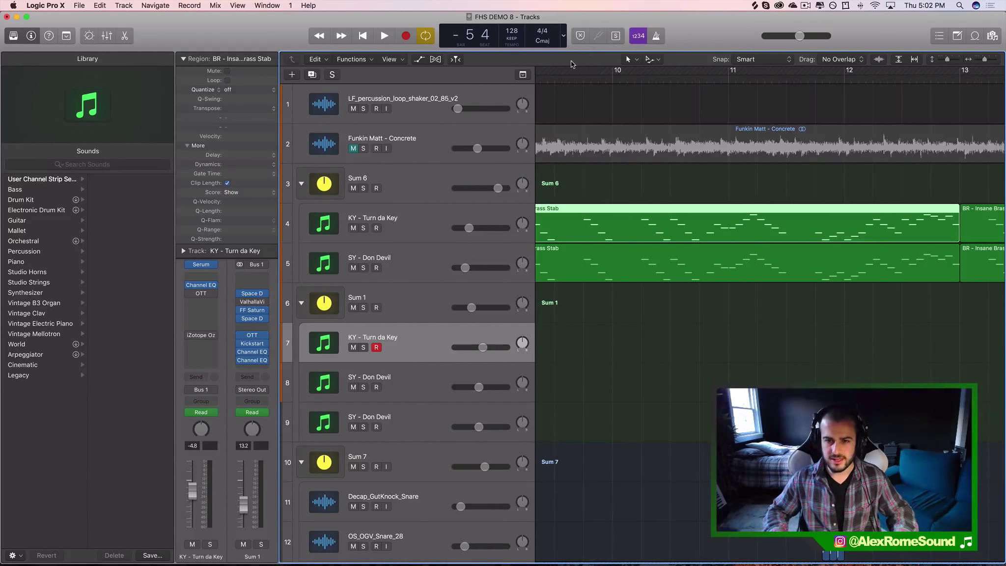
pyautogui.hscroll(-2, 574, 76)
pyautogui.press('super+u')
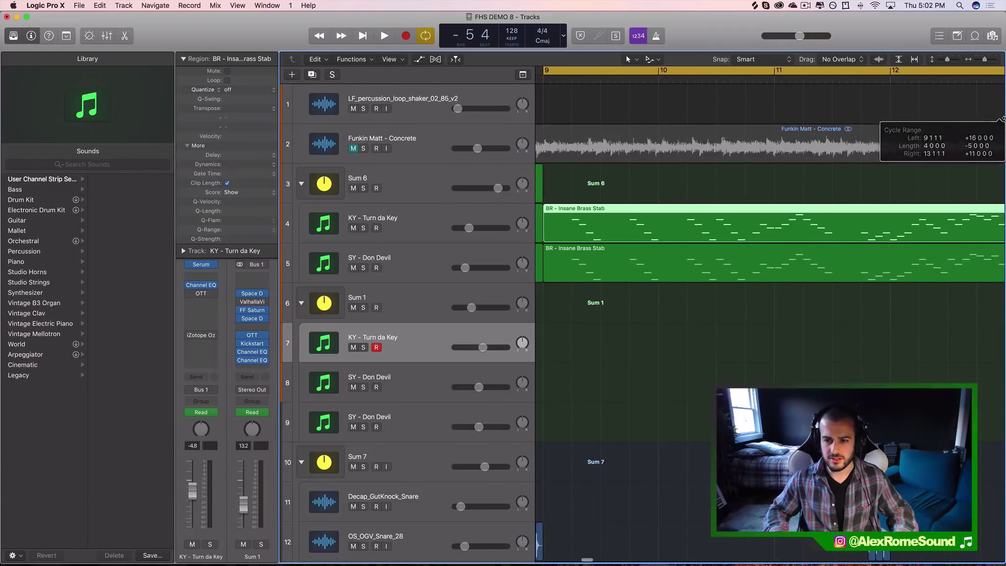
pyautogui.doubleClick(777, 221)
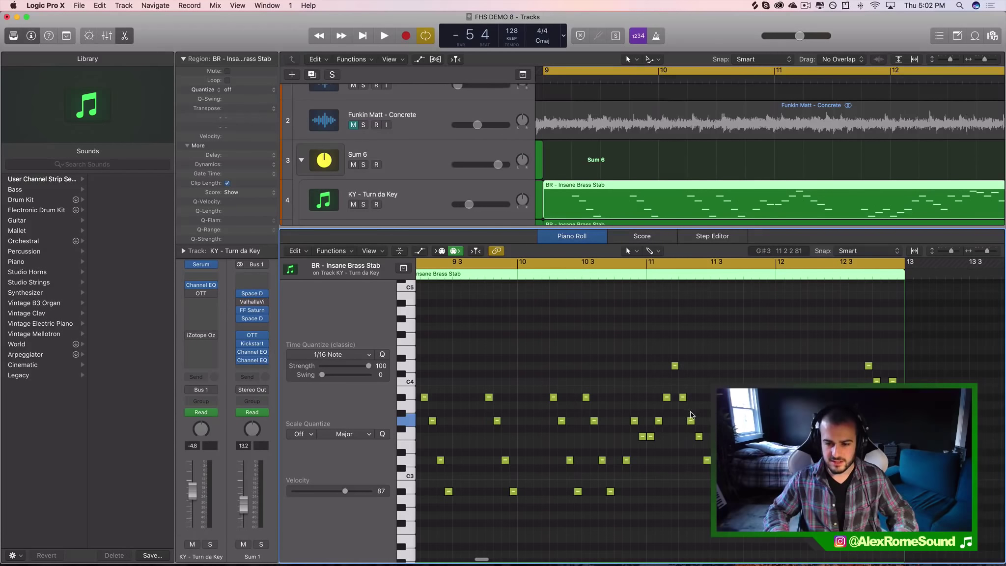
# Step: Delete the repeated descending note groups in the second halves of bars 9 and 10
pyautogui.moveTo(575, 354); pyautogui.dragTo(642, 543)
pyautogui.press('Delete')
pyautogui.moveTo(679, 375); pyautogui.dragTo(744, 476)
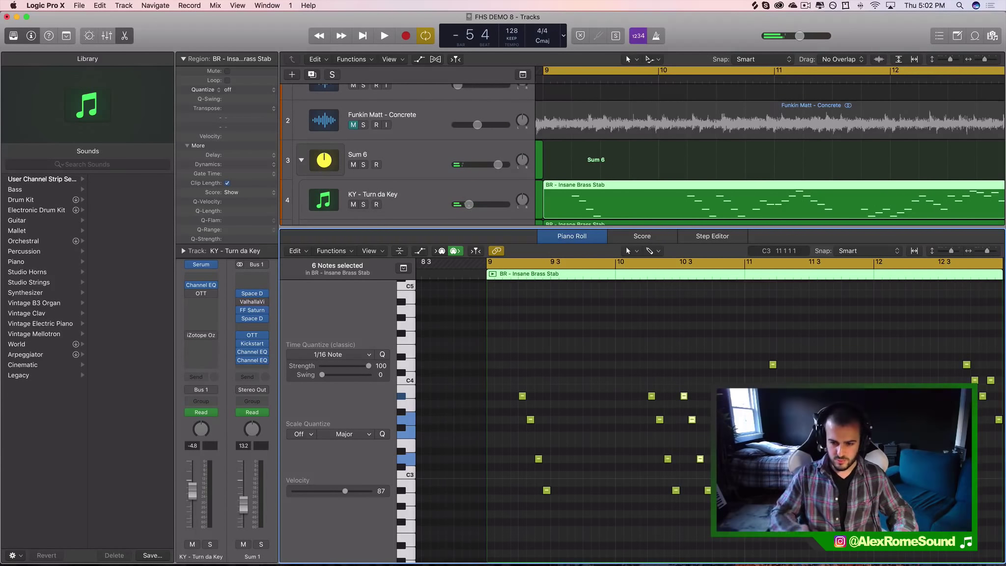
pyautogui.press('Delete')
pyautogui.press('Delete')
pyautogui.scroll(-1, 757, 521)
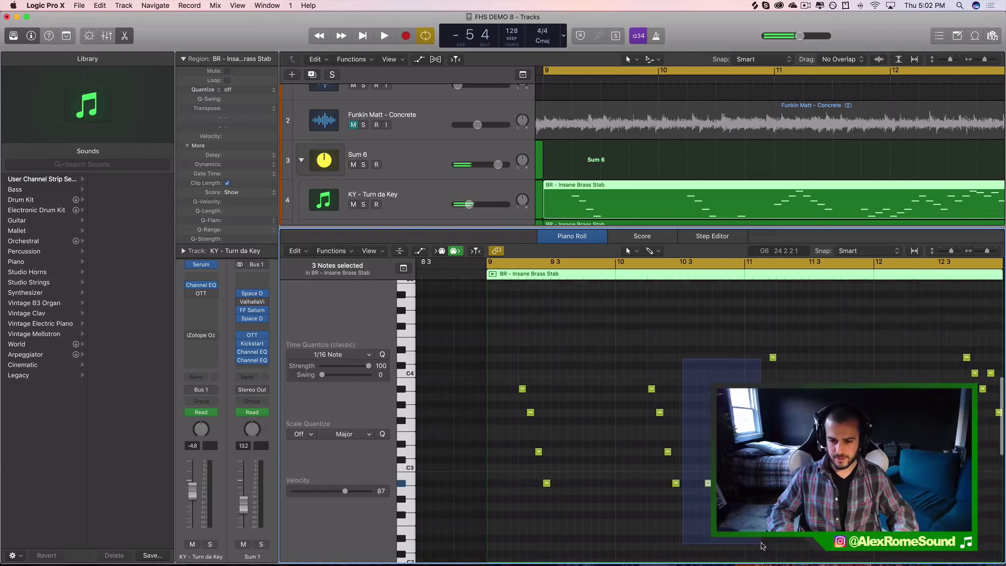
pyautogui.hscroll(3, 639, 344)
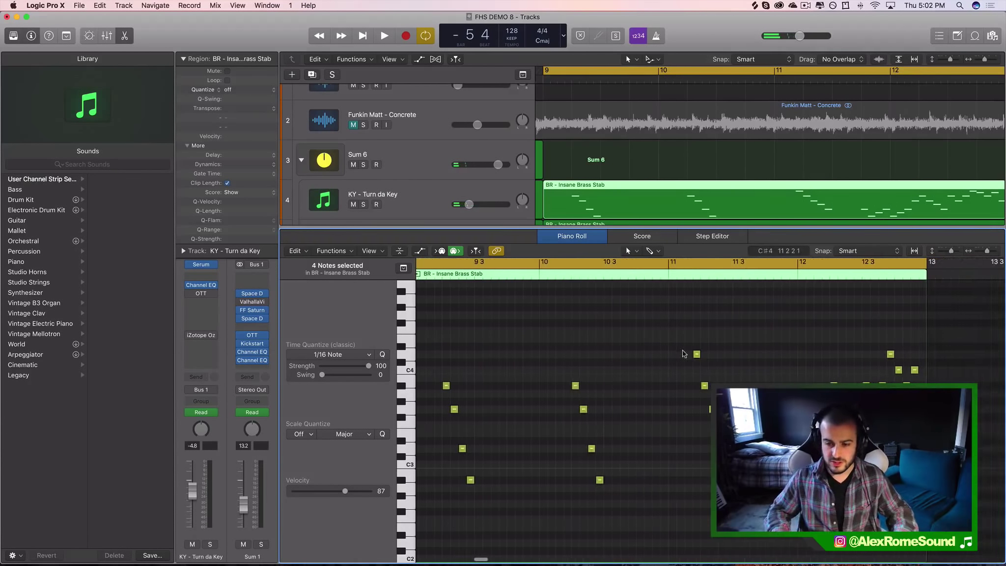
# Step: Delete the higher and trailing melody notes in bars 11 to 13, leaving only the descending pattern, and close the Piano Roll
pyautogui.moveTo(626, 315); pyautogui.dragTo(706, 361)
pyautogui.press('Delete')
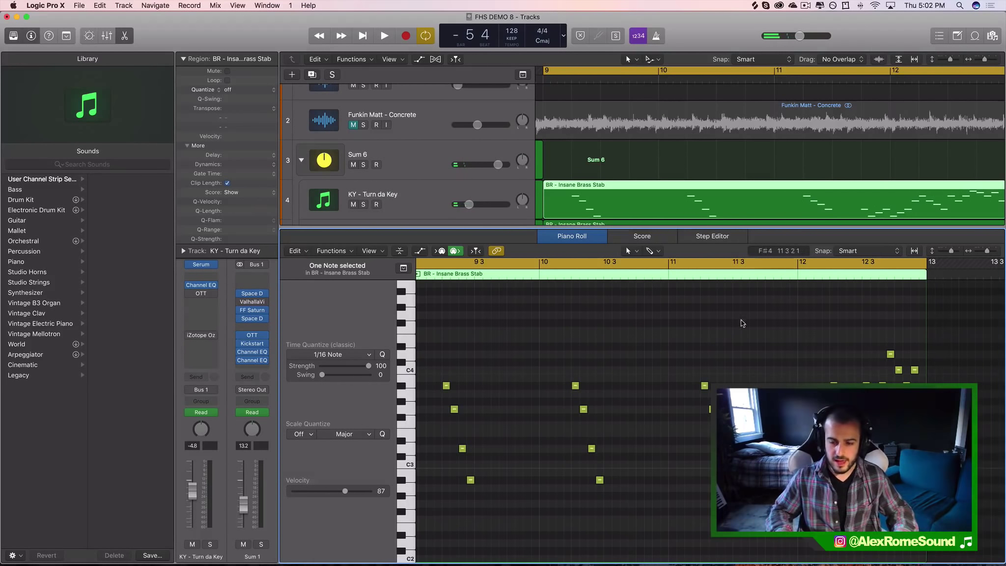
pyautogui.press('super+a')
pyautogui.press('Delete')
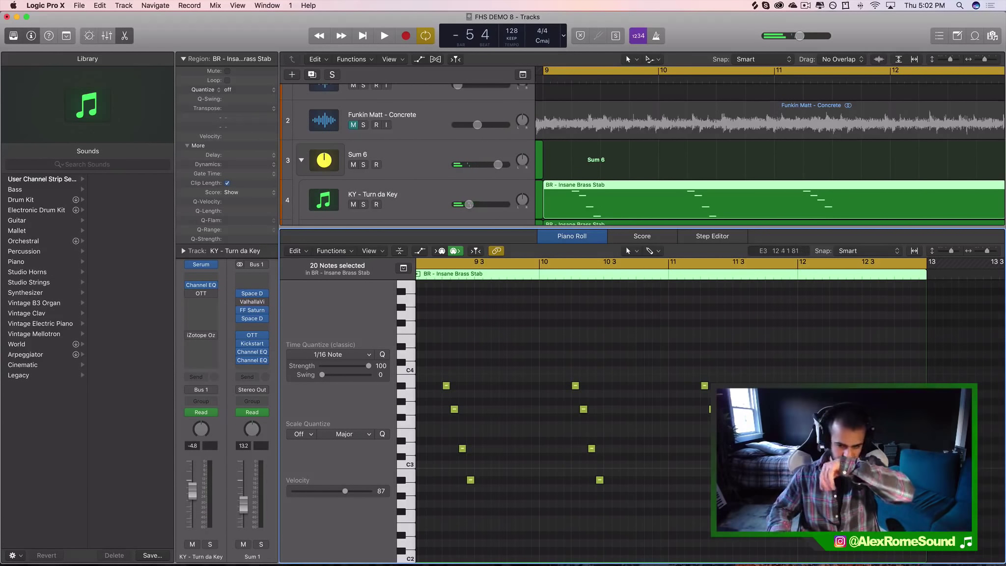
pyautogui.press('e')
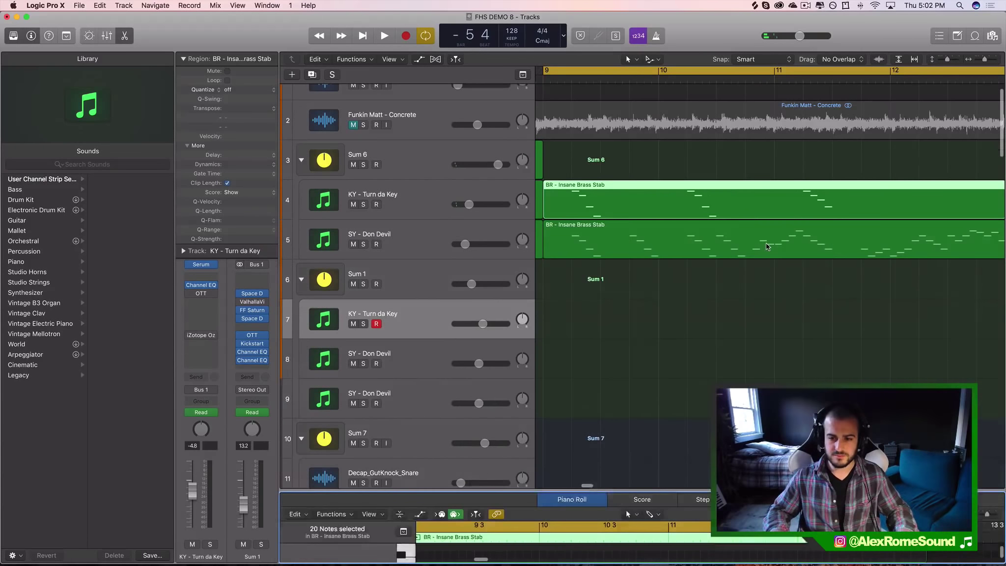
pyautogui.scroll(-5, 765, 243)
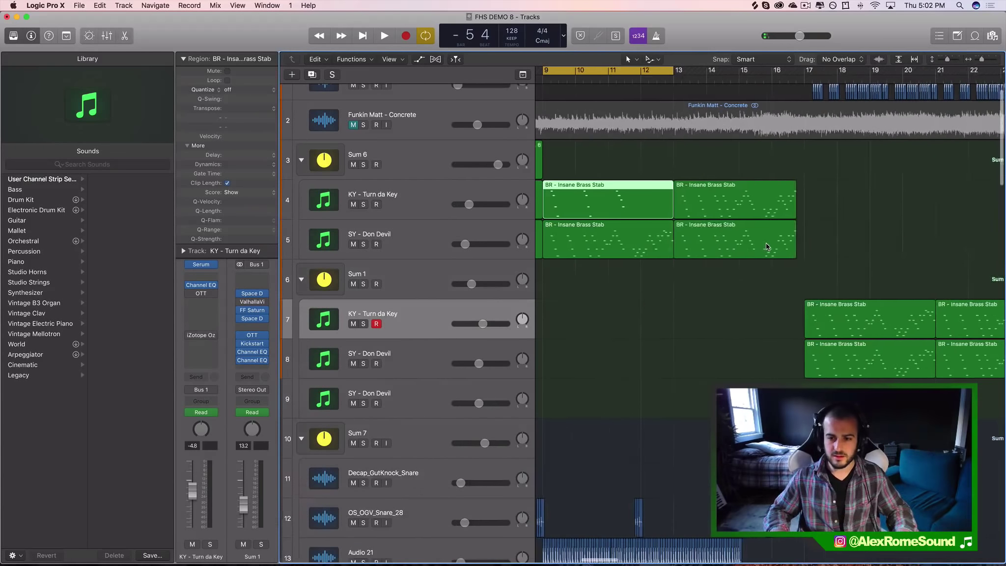
# Step: Undo the note deletions in the bar 9 KY - Turn da Key region until its full melody is restored
pyautogui.click(100, 5)
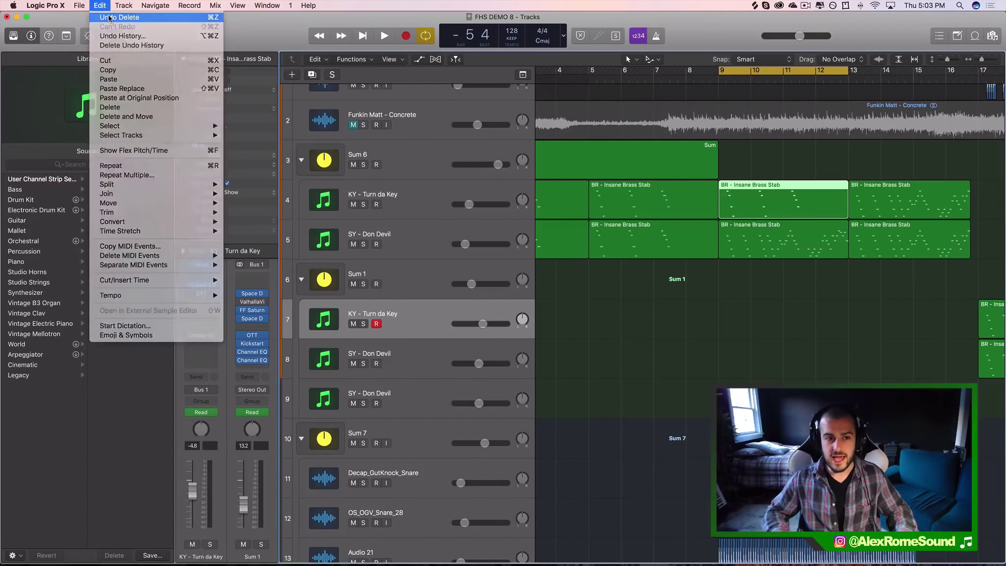
pyautogui.click(109, 18)
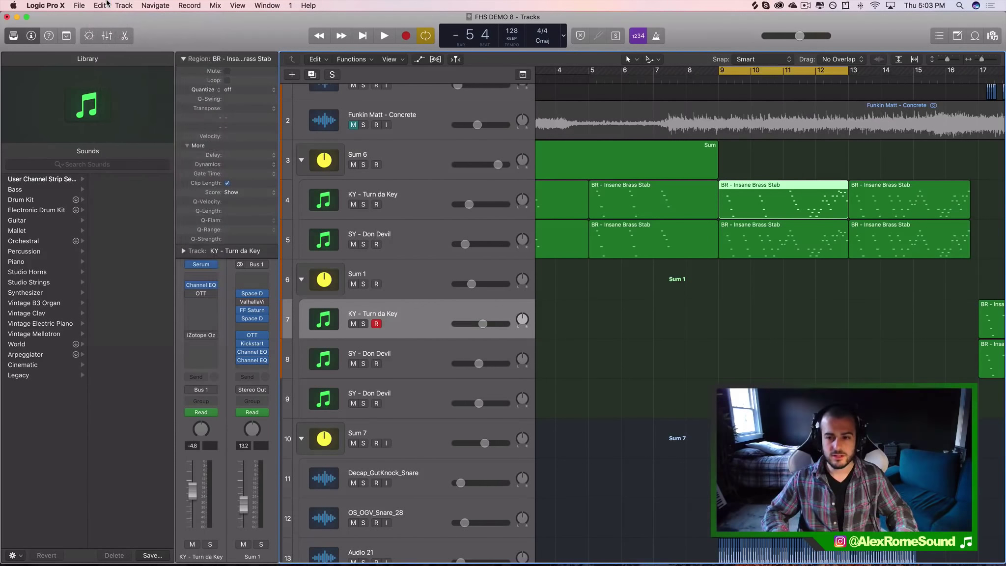
pyautogui.click(101, 5)
pyautogui.click(101, 5)
pyautogui.click(102, 4)
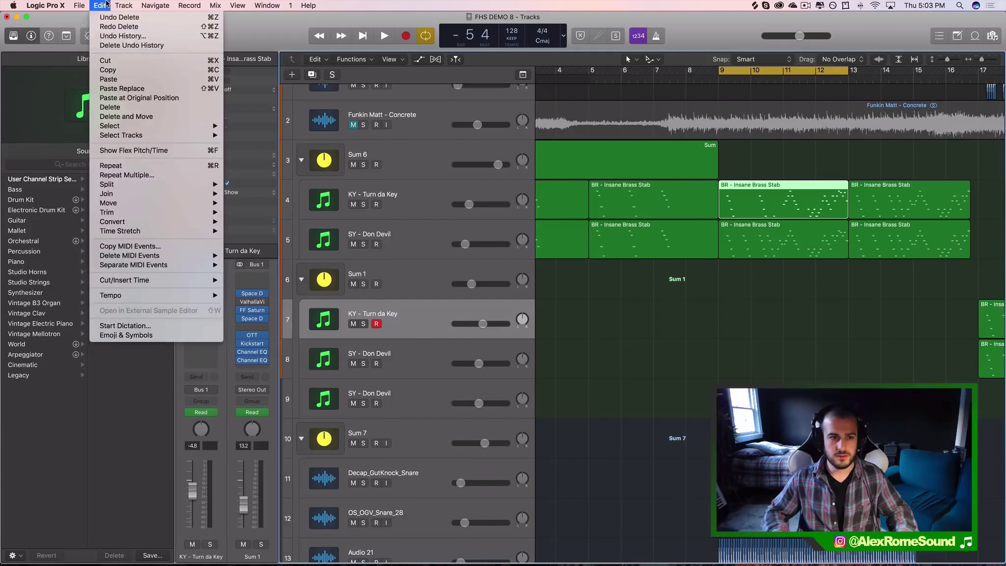
pyautogui.click(102, 5)
pyautogui.click(102, 5)
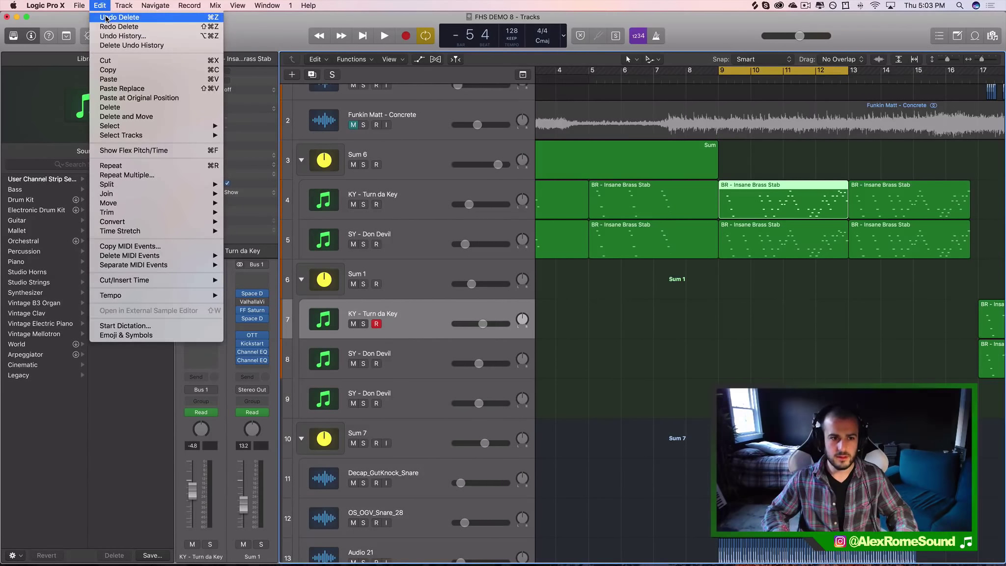
pyautogui.click(106, 4)
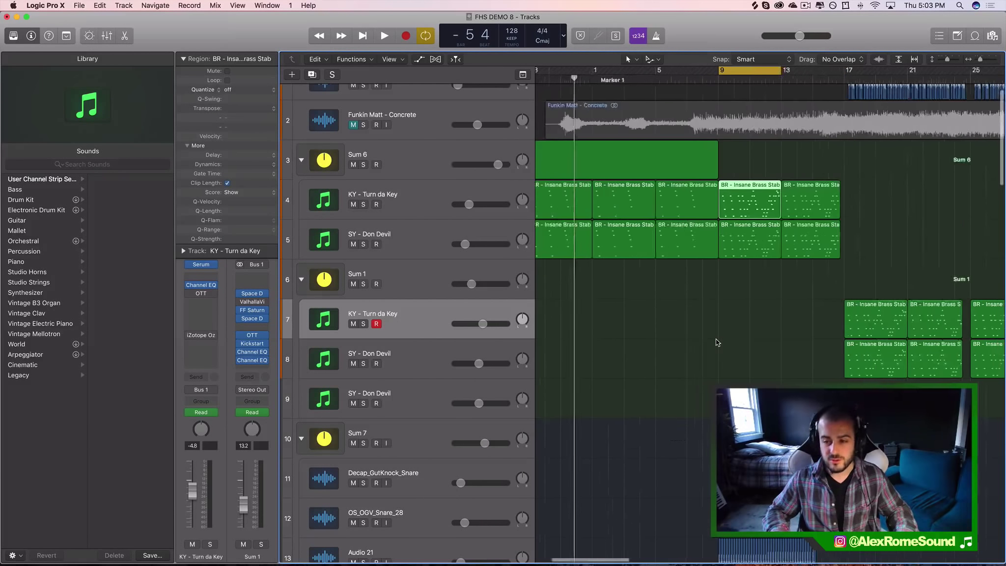
# Step: Highlight the brass stab regions at bar 17 in Sum 1, followed by the four Sum 6 regions from bar 9 to 17
pyautogui.press('z')
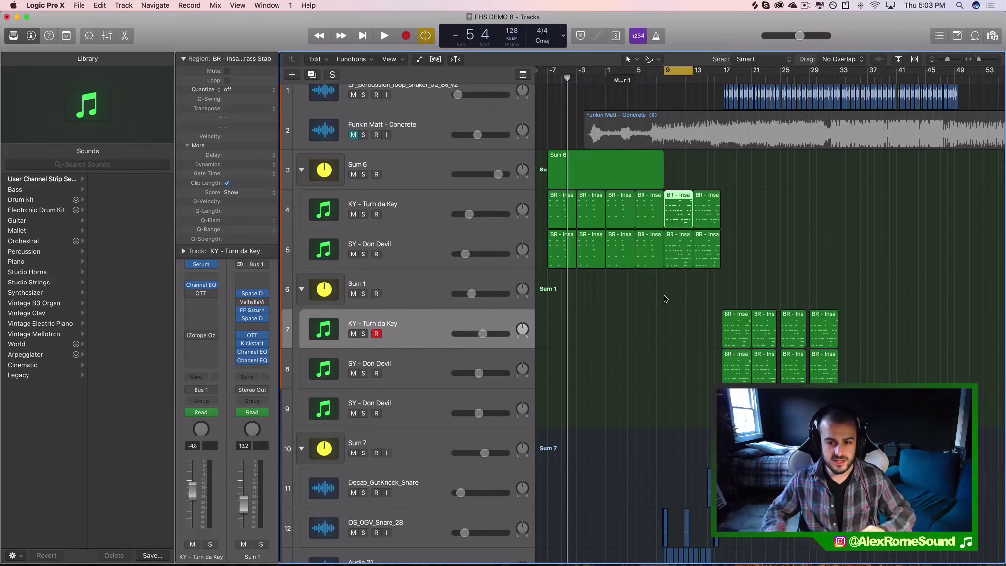
pyautogui.scroll(3, 665, 298)
pyautogui.click(837, 334)
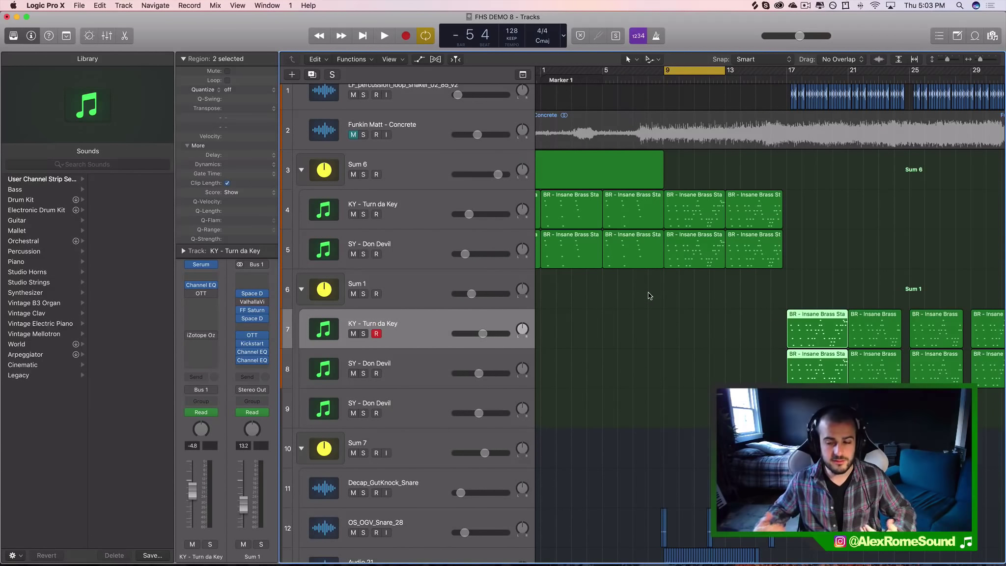
pyautogui.moveTo(698, 283); pyautogui.dragTo(765, 205)
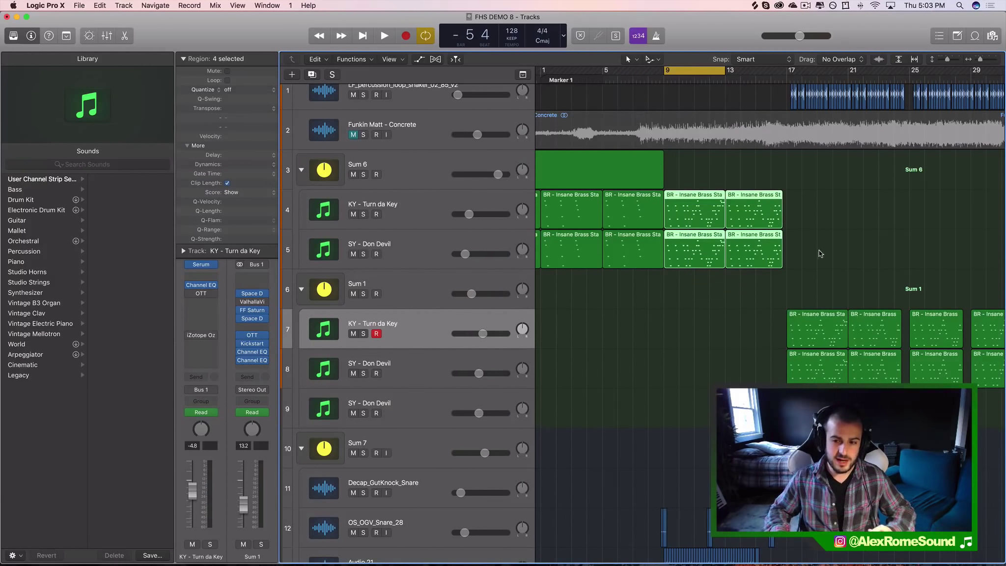
pyautogui.moveTo(819, 255); pyautogui.dragTo(711, 226)
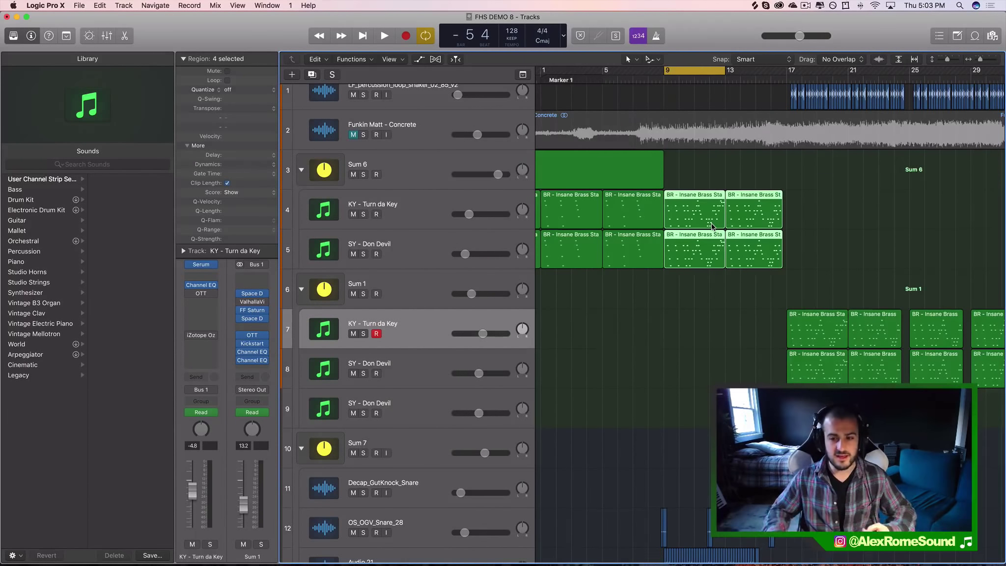
# Step: Set the cycle range to span bars 5 to 17, covering the end of the intro and the build-up
pyautogui.scroll(-6, 711, 226)
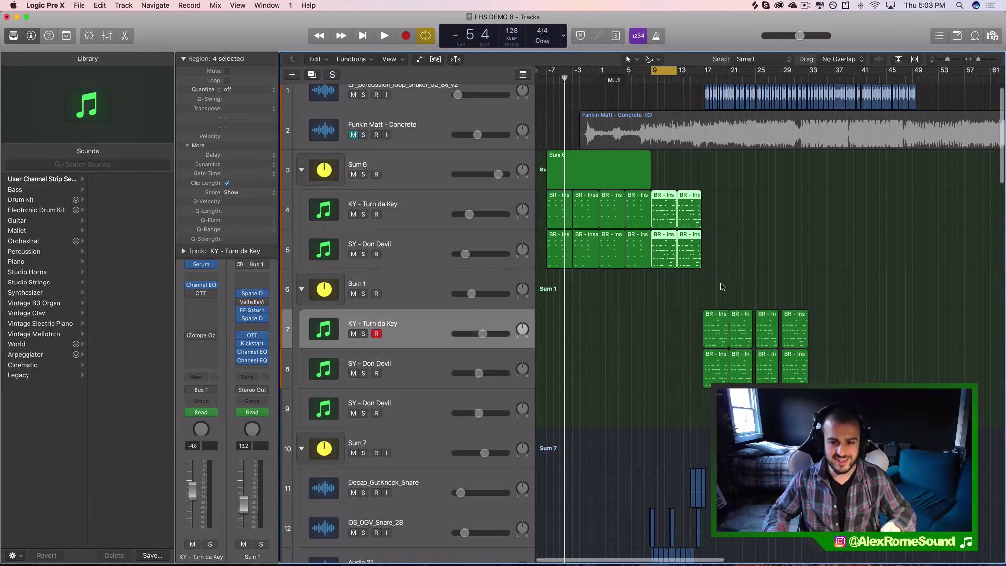
pyautogui.scroll(5, 720, 282)
pyautogui.hscroll(-5, 721, 287)
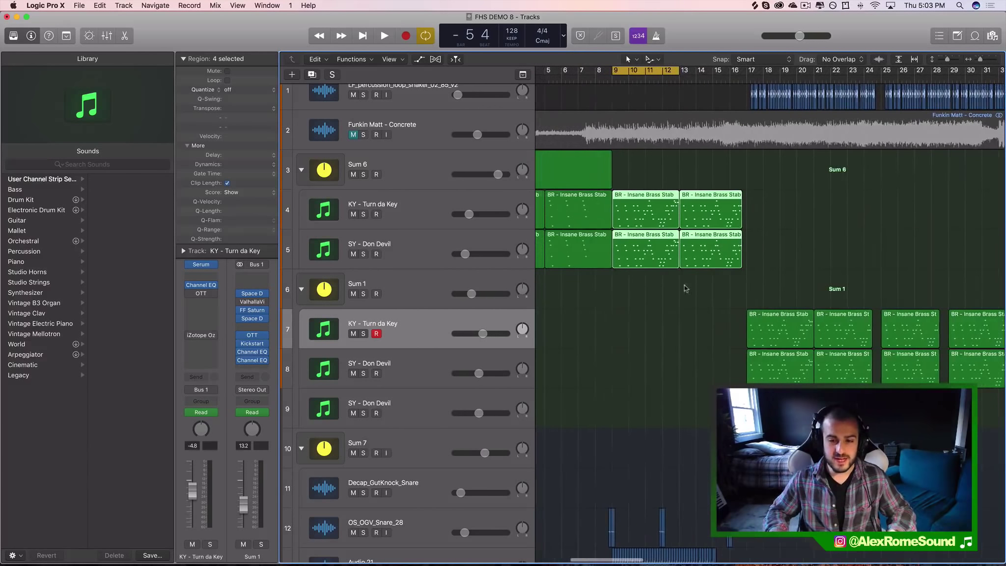
pyautogui.hscroll(-3, 724, 181)
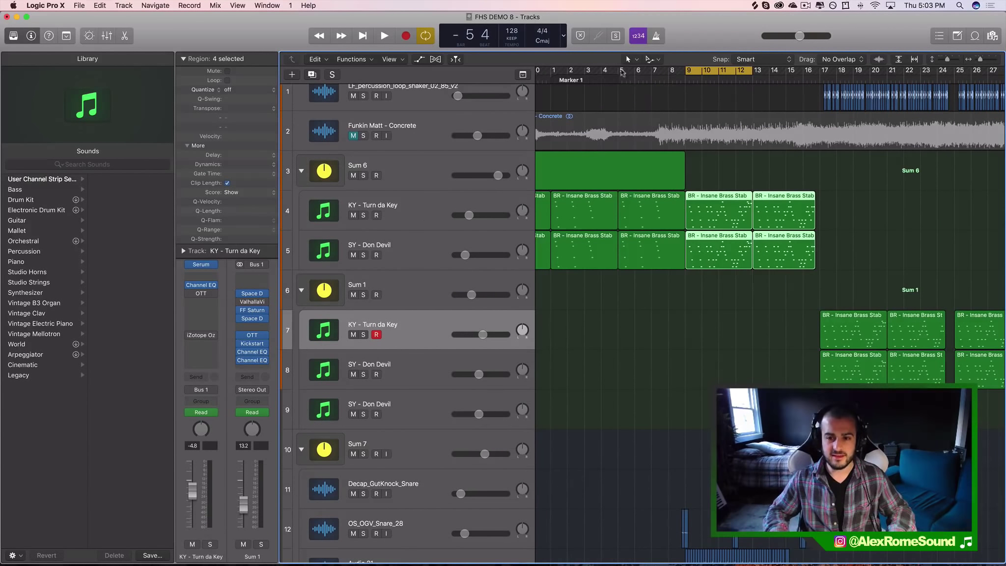
pyautogui.moveTo(617, 71); pyautogui.dragTo(814, 72)
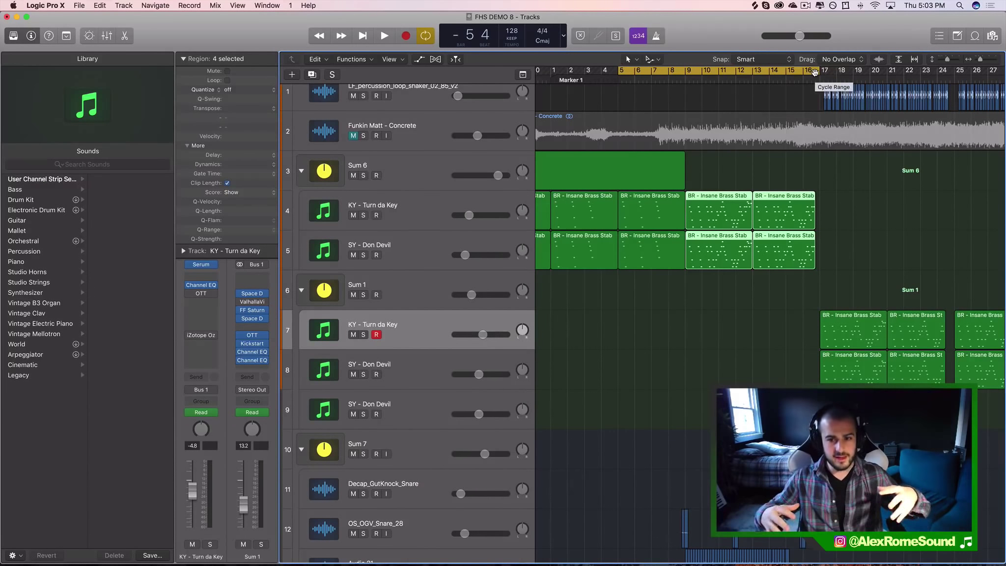
# Step: Open the last Channel EQ on the Sum 6 track below its brass regions and solo the track
pyautogui.click(419, 156)
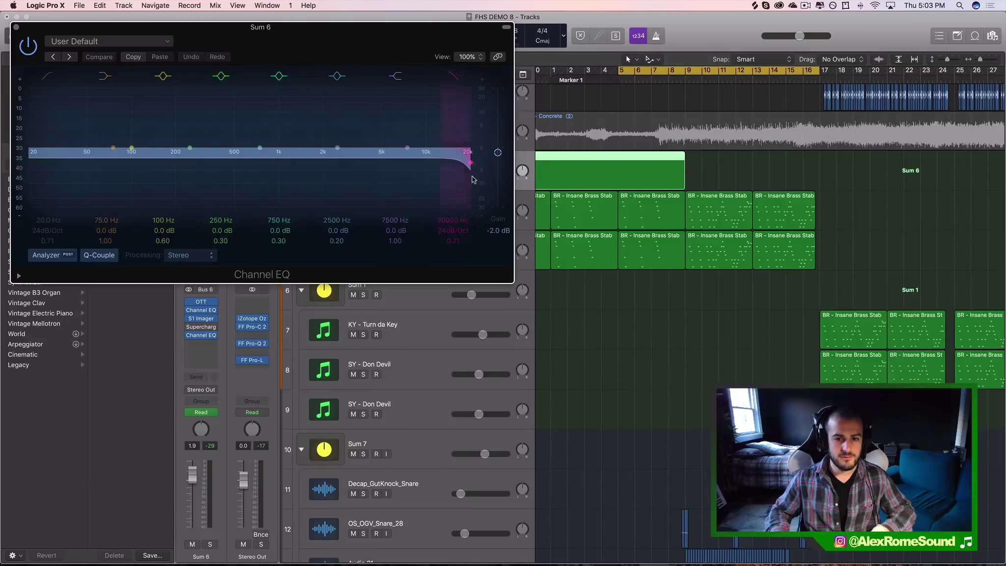
pyautogui.moveTo(353, 41); pyautogui.dragTo(532, 250)
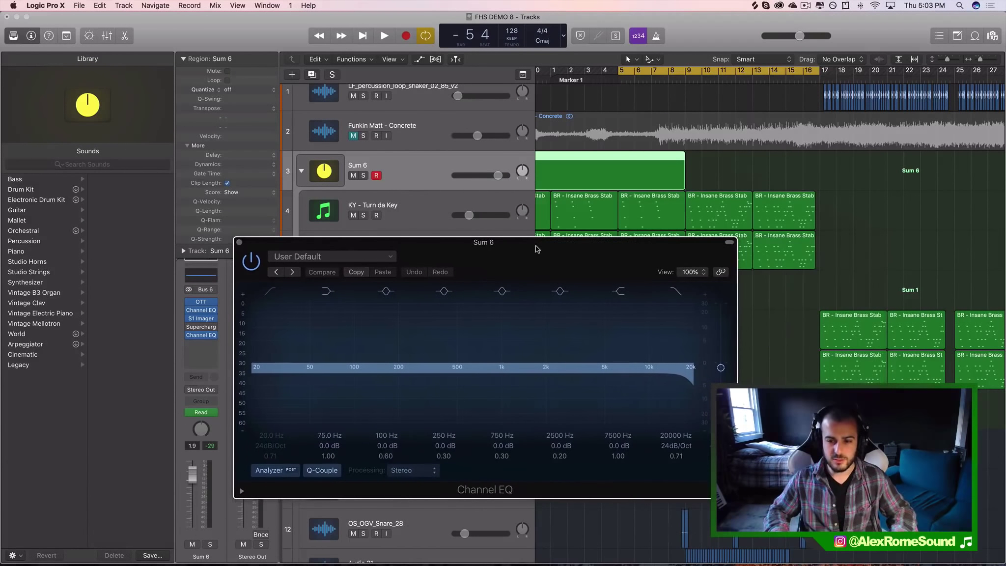
pyautogui.hscroll(3, 597, 151)
pyautogui.scroll(-3, 597, 150)
pyautogui.hscroll(-3, 596, 148)
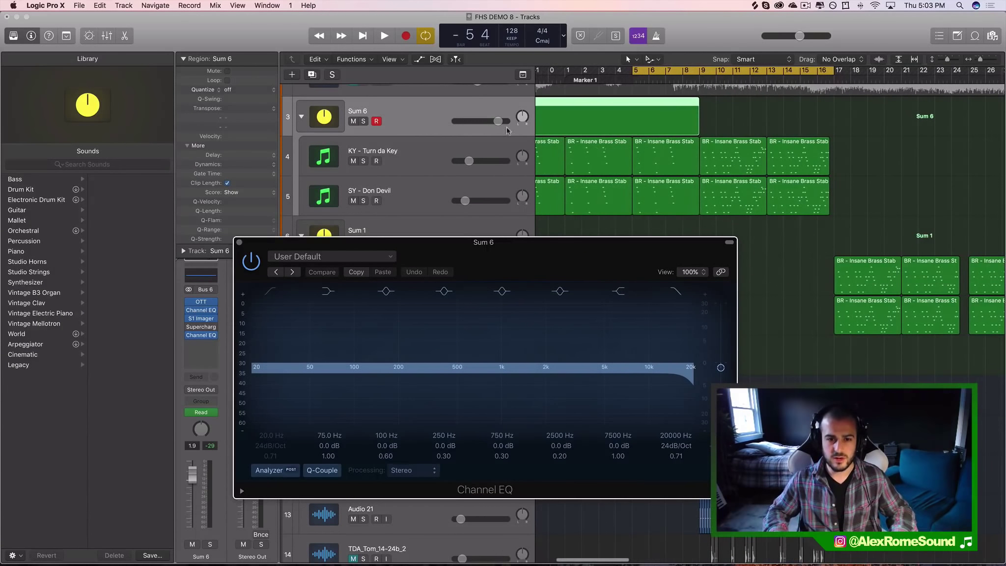
pyautogui.click(362, 122)
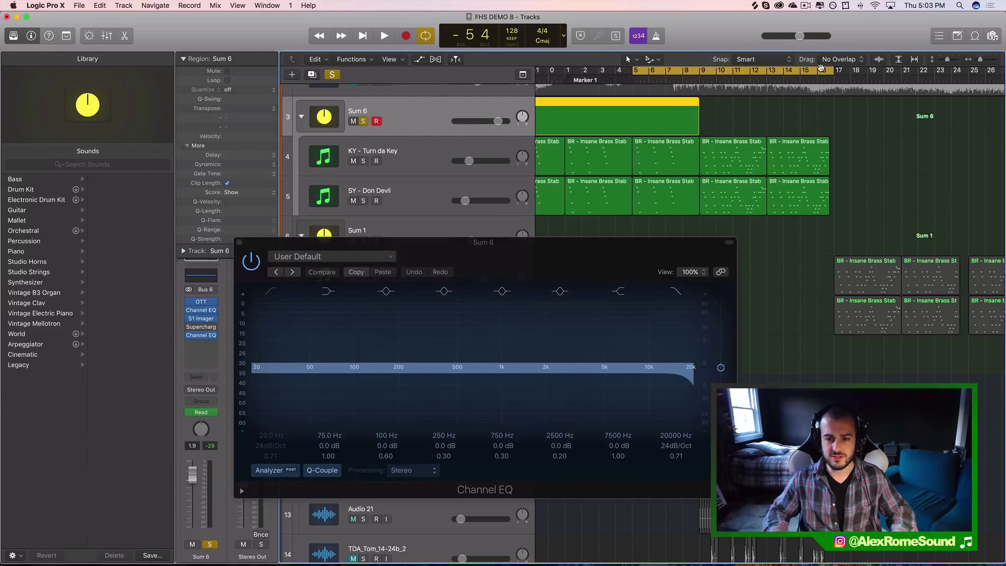
# Step: Highlight the two Sum 6 intro regions at bar 5, followed by the four build-up regions from bar 9 to 17
pyautogui.hscroll(-4, 694, 149)
pyautogui.click(766, 147)
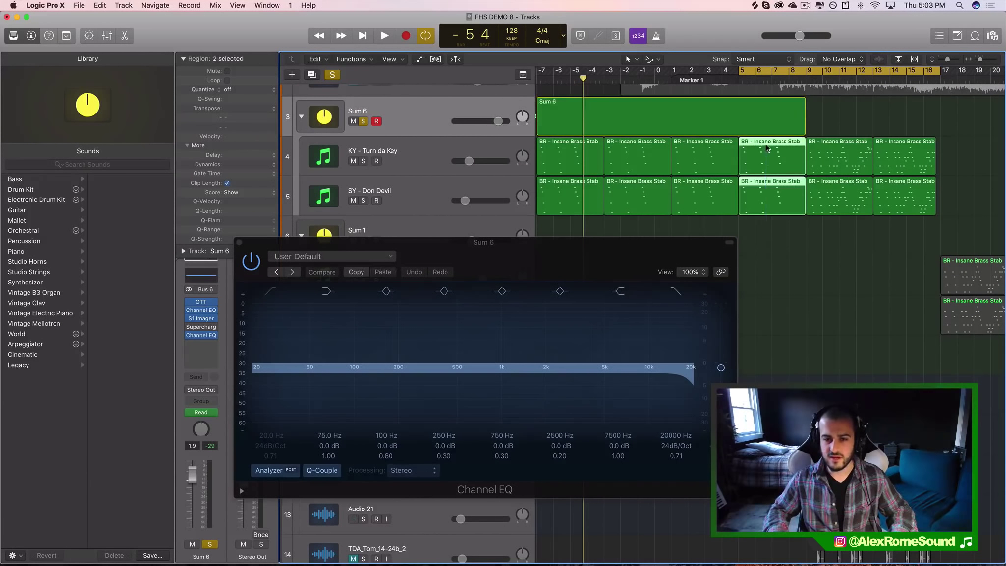
pyautogui.hscroll(2, 766, 147)
pyautogui.hscroll(1, 765, 144)
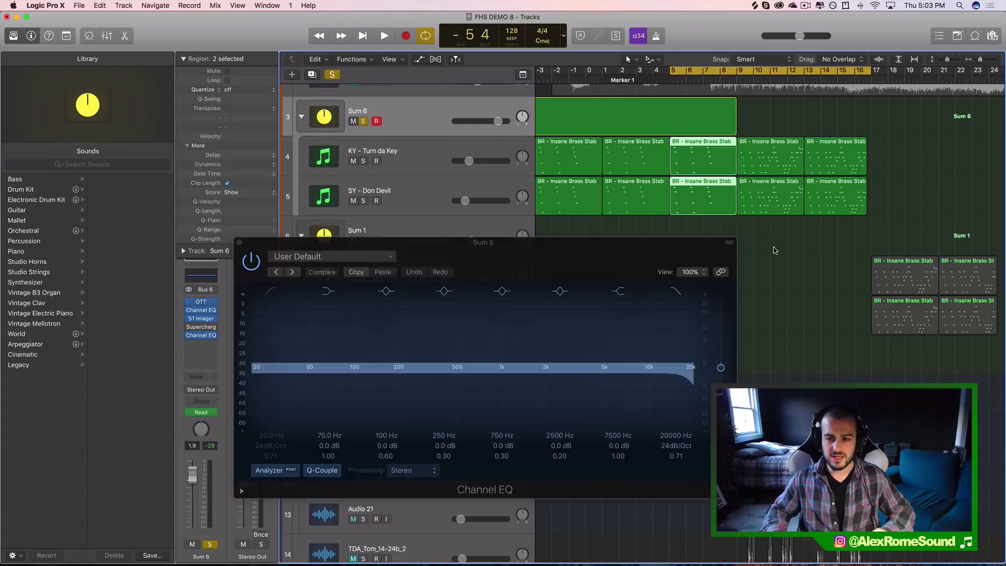
pyautogui.moveTo(773, 251); pyautogui.dragTo(875, 115)
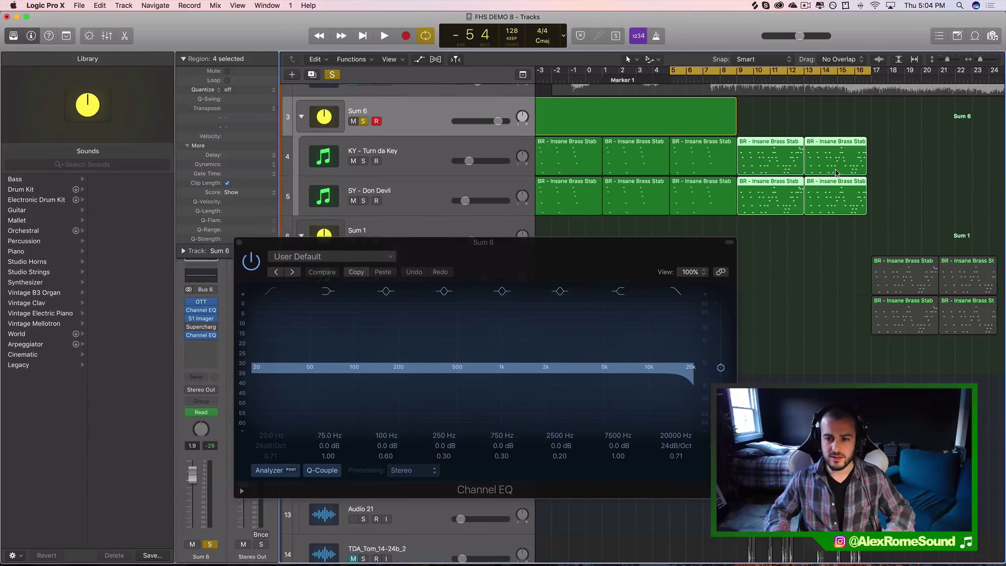
# Step: Highlight the Sum 1 drop regions starting at bar 17, narrowing the selection to the first four
pyautogui.hscroll(4, 836, 172)
pyautogui.hscroll(6, 784, 211)
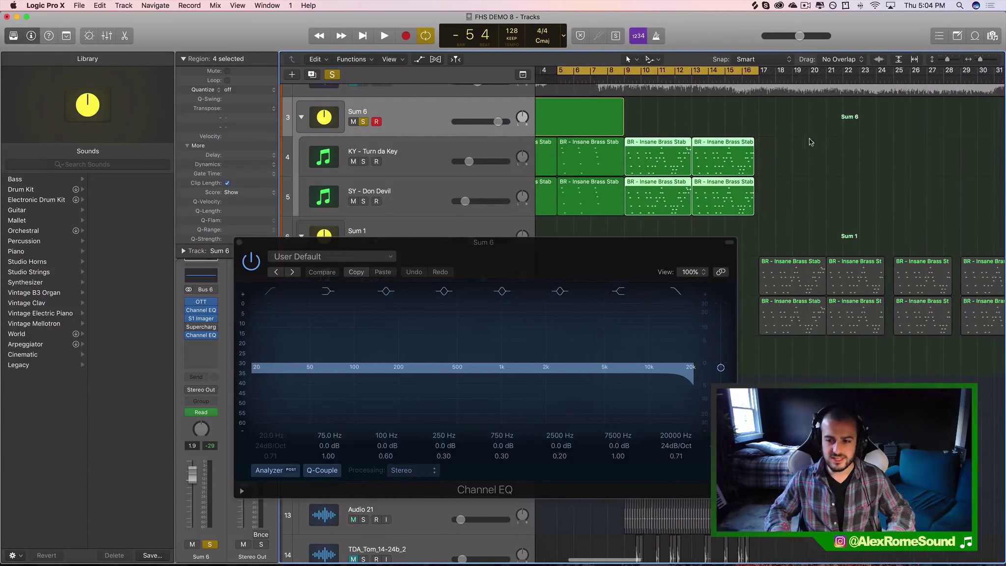
pyautogui.moveTo(785, 229); pyautogui.dragTo(930, 351)
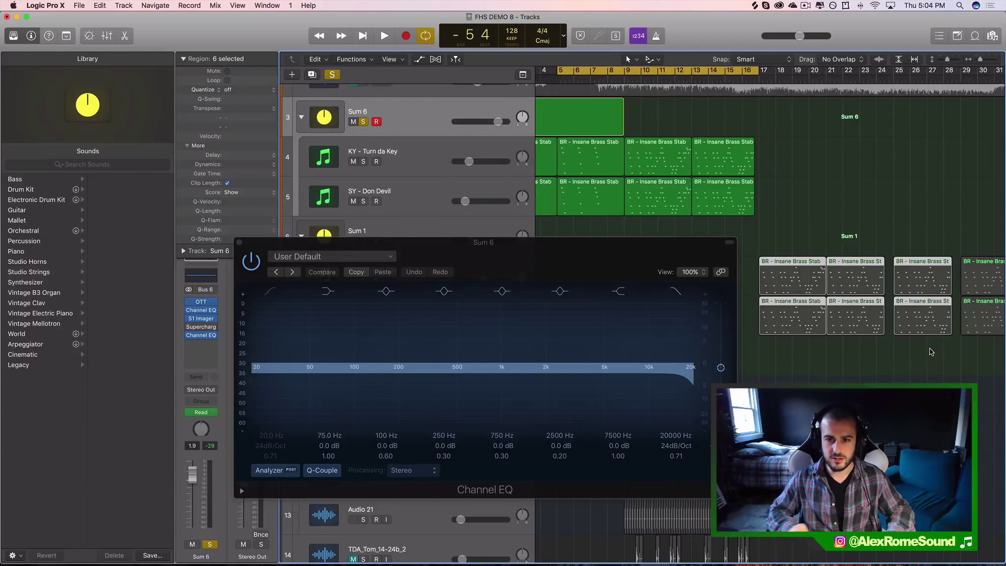
pyautogui.hscroll(-6, 903, 234)
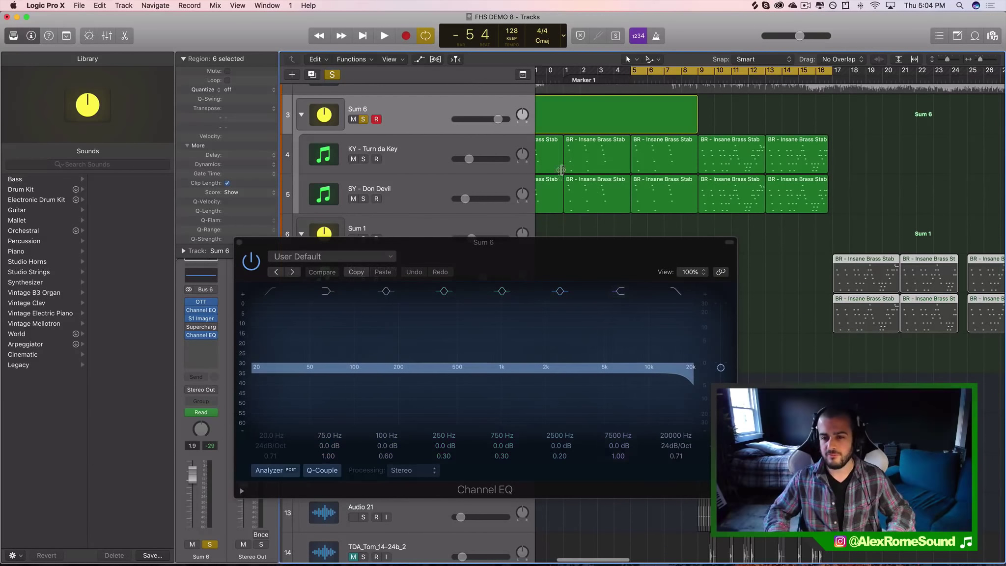
pyautogui.moveTo(825, 239); pyautogui.dragTo(972, 347)
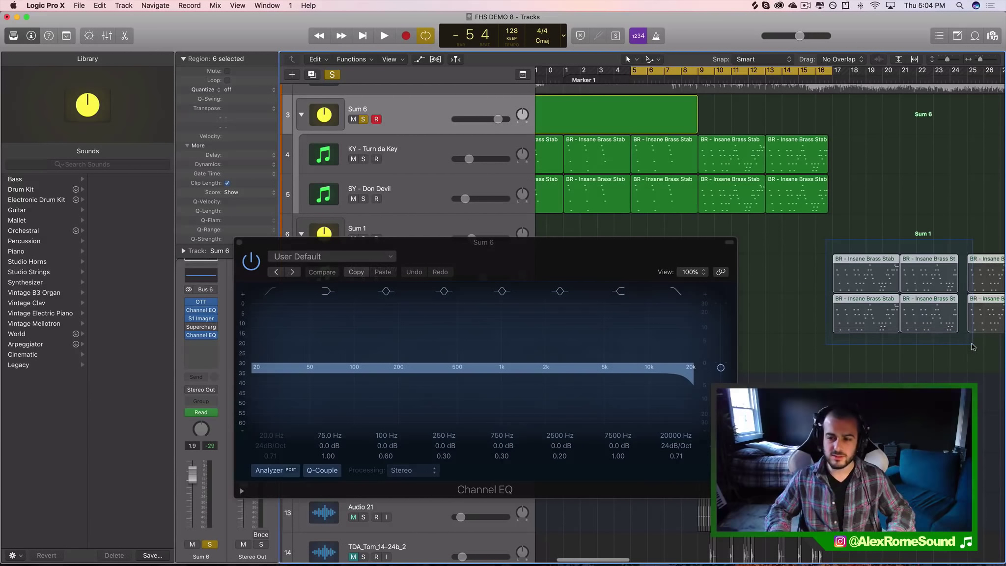
pyautogui.moveTo(868, 230); pyautogui.dragTo(935, 336)
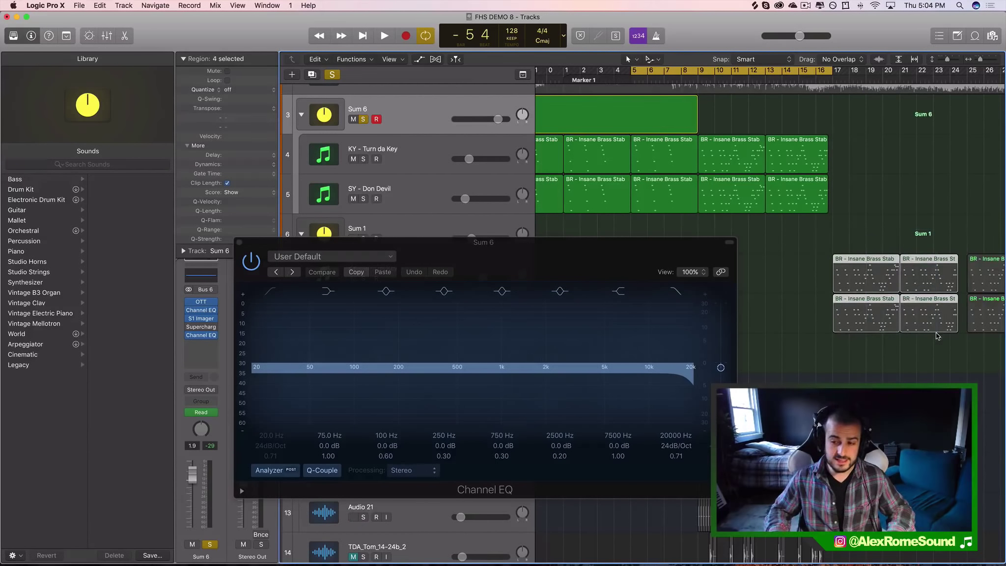
# Step: Play the soloed Sum 6 melody into the build-up while watching the high cut move in the Channel EQ, then stop
pyautogui.hscroll(2, 884, 339)
pyautogui.press('space')
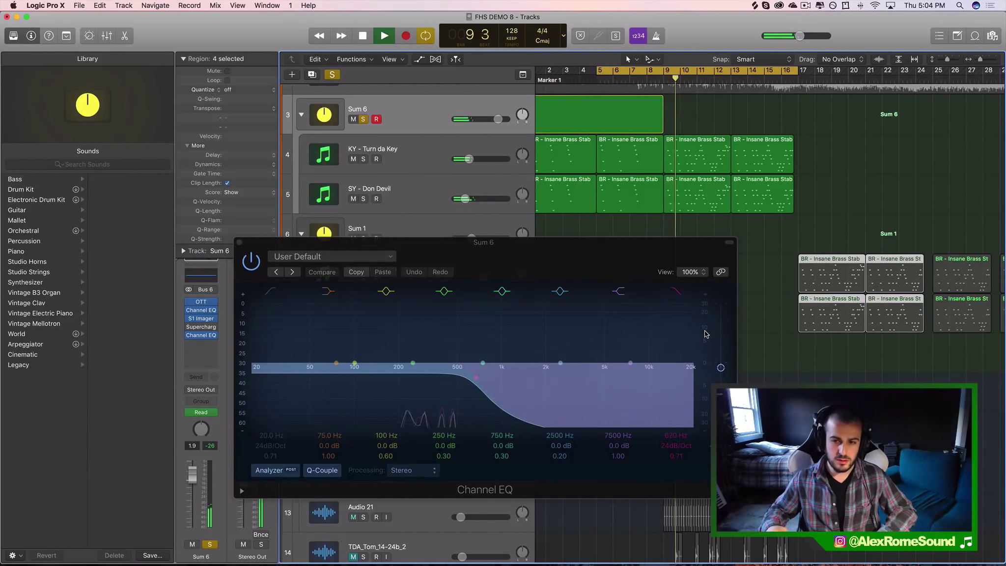
pyautogui.hscroll(3, 661, 108)
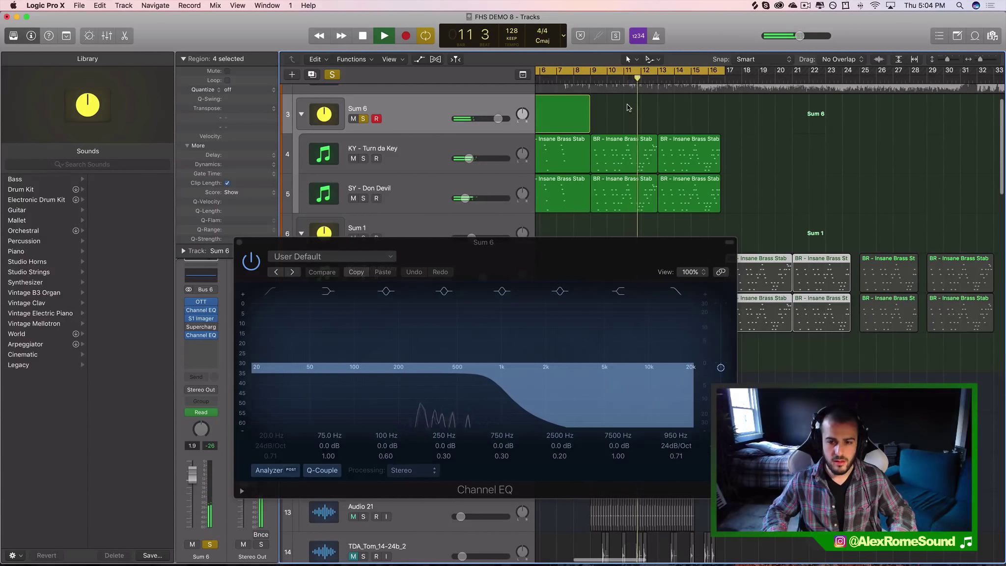
pyautogui.press('space')
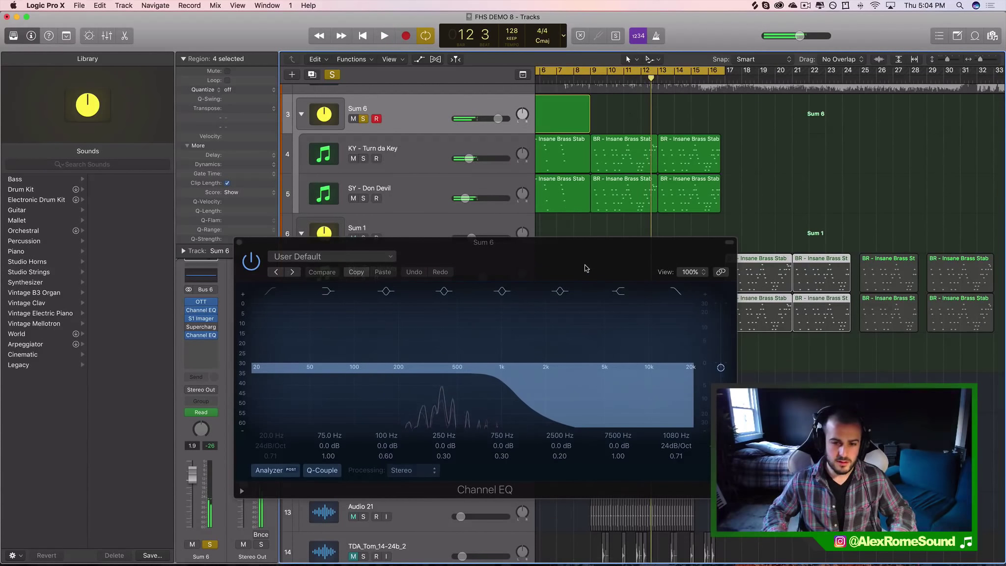
# Step: Set the cycle range to bars 9 to 17 and show the track automation, keeping the EQ window clear of the regions
pyautogui.moveTo(584, 268); pyautogui.dragTo(698, 298)
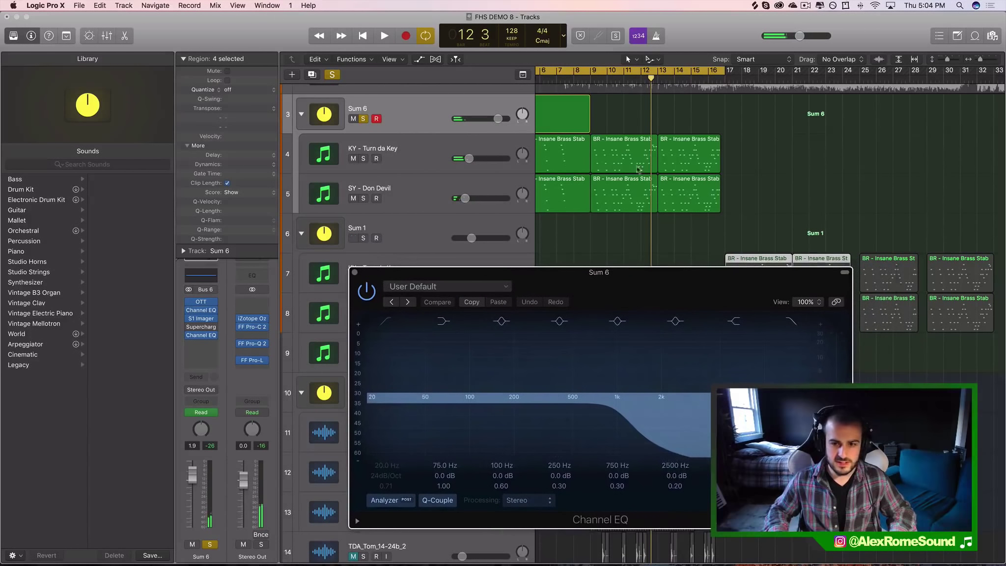
pyautogui.moveTo(594, 75); pyautogui.dragTo(722, 74)
pyautogui.click(419, 59)
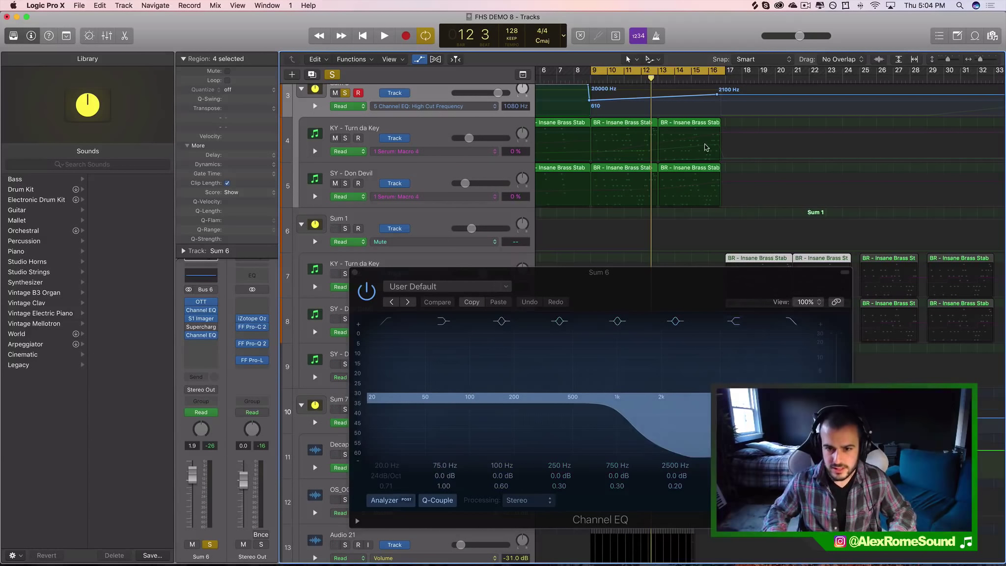
# Step: Examine the high cut frequency automation on Sum 6 from bar 9 and audition the start of the build-up
pyautogui.scroll(2, 705, 147)
pyautogui.hscroll(-1, 706, 147)
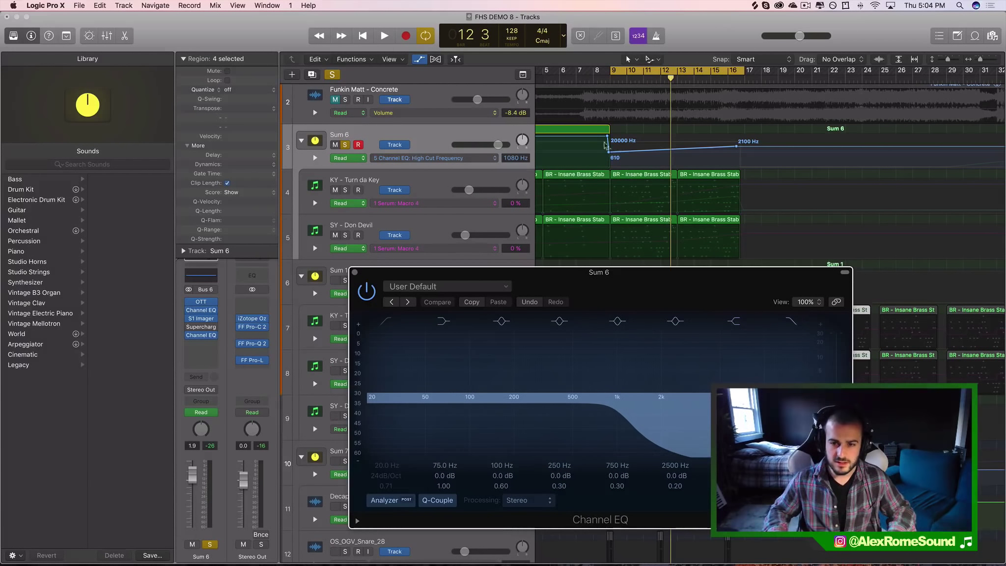
pyautogui.moveTo(609, 153); pyautogui.dragTo(609, 152)
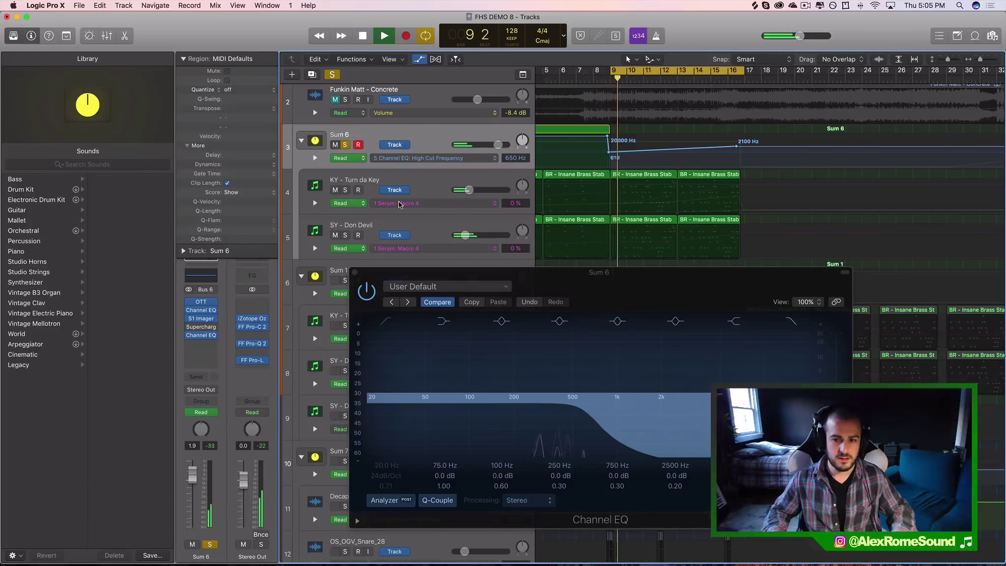
pyautogui.press('space')
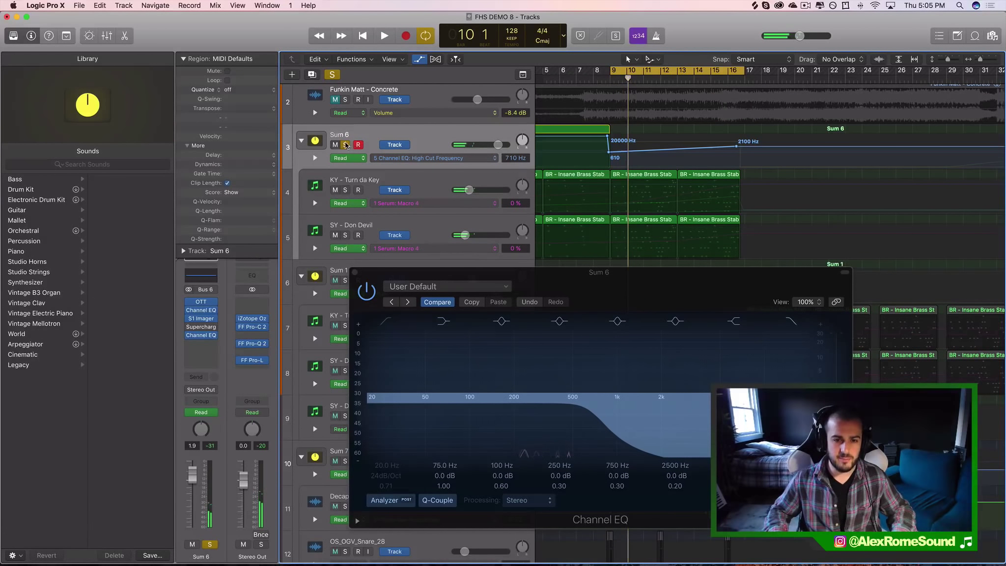
# Step: Unsolo Sum 6 and close both its Channel EQ and the track automation view
pyautogui.press('s')
pyautogui.click(354, 272)
pyautogui.scroll(-5, 667, 230)
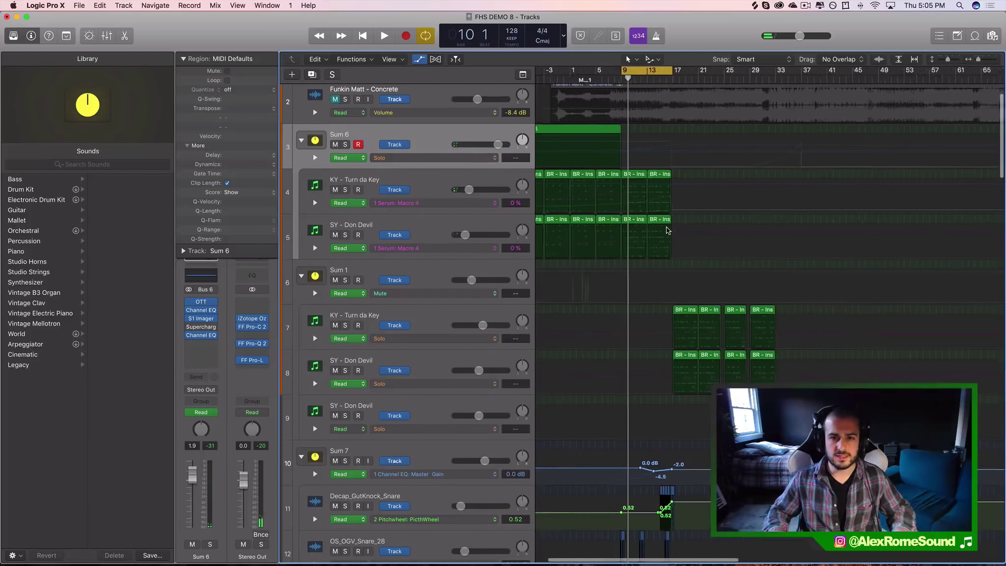
pyautogui.click(418, 59)
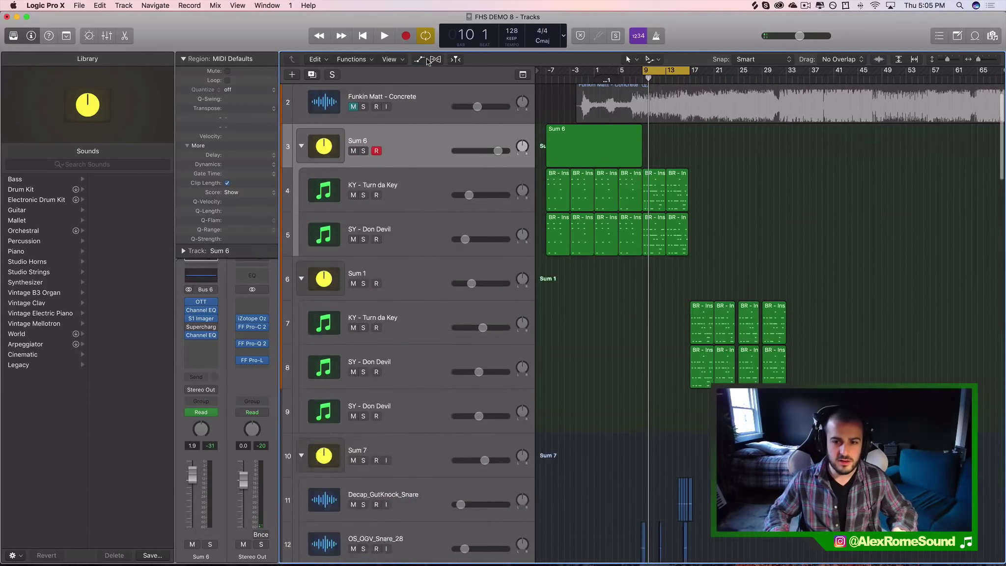
# Step: Highlight the four Sum 6 build-up regions from bar 9 to 17, followed by the eight Sum 1 drop regions
pyautogui.scroll(2, 588, 174)
pyautogui.moveTo(687, 254); pyautogui.dragTo(663, 226)
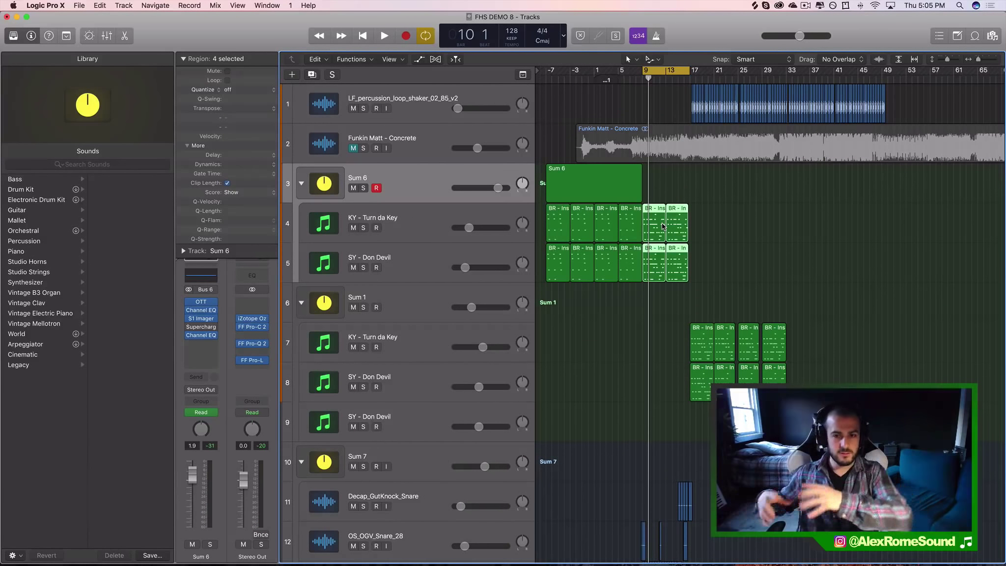
pyautogui.moveTo(667, 341); pyautogui.dragTo(791, 378)
pyautogui.scroll(2, 666, 300)
pyautogui.hscroll(-3, 678, 300)
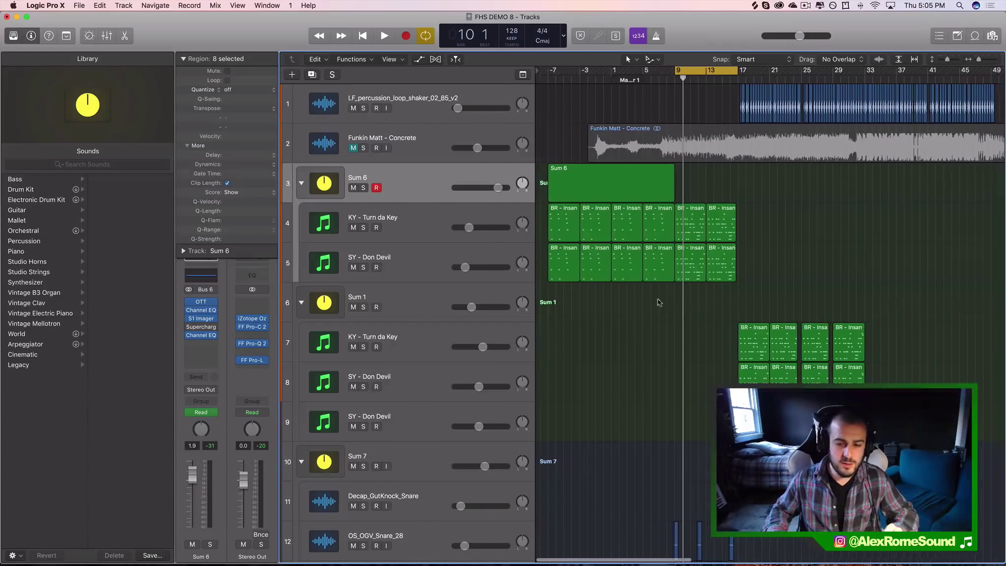
# Step: Compare the intro and drop melodies by alternately highlighting the eight Sum 6 regions before bar 9 and the Sum 1 regions from bar 17
pyautogui.moveTo(661, 301); pyautogui.dragTo(558, 227)
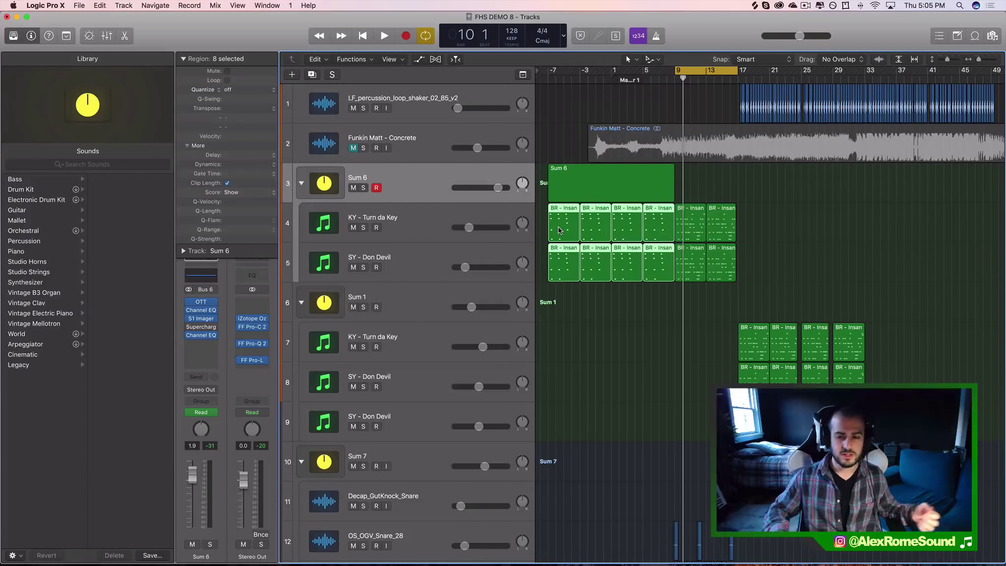
pyautogui.moveTo(722, 324); pyautogui.dragTo(757, 349)
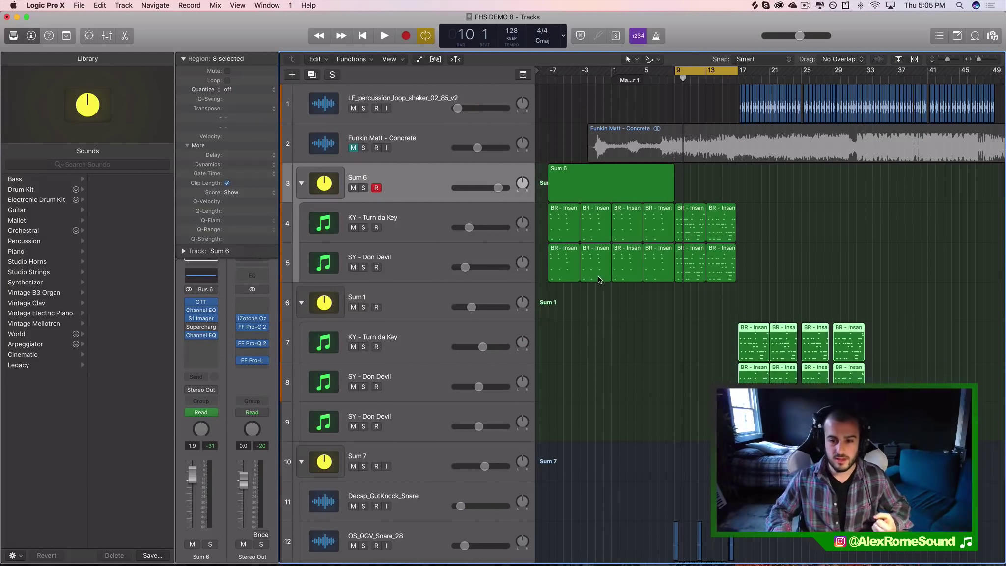
pyautogui.moveTo(569, 293); pyautogui.dragTo(655, 235)
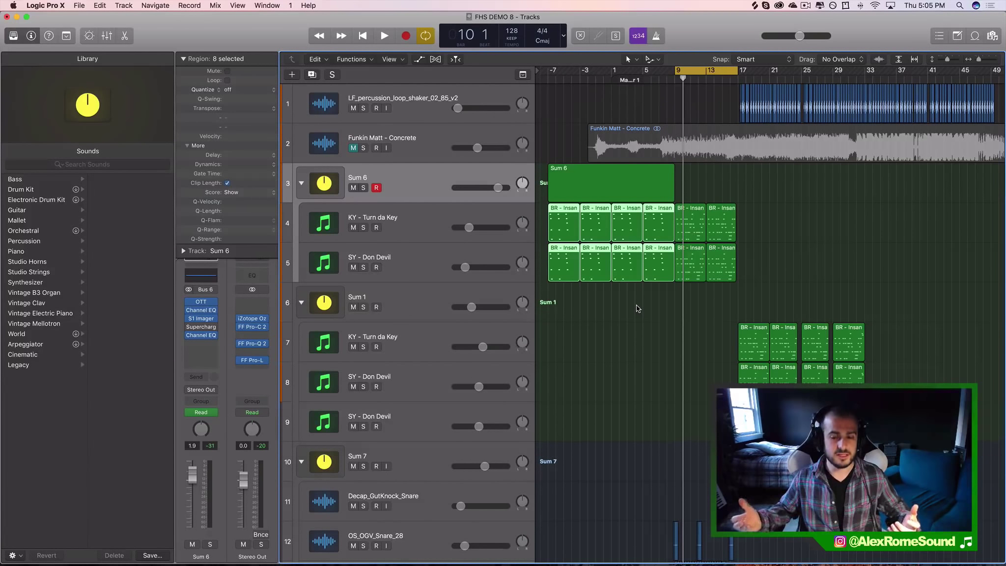
pyautogui.moveTo(566, 297); pyautogui.dragTo(659, 225)
pyautogui.moveTo(712, 334); pyautogui.dragTo(878, 375)
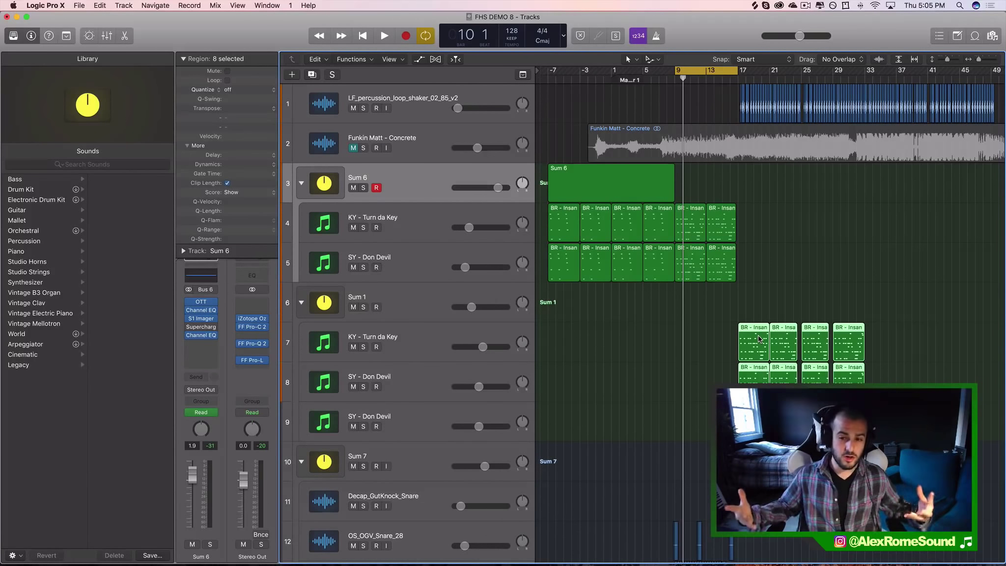
# Step: Highlight the Sum 6 build-up regions from bar 9 to 17 several times, contrasting them with the Sum 1 drop regions
pyautogui.scroll(5, 684, 287)
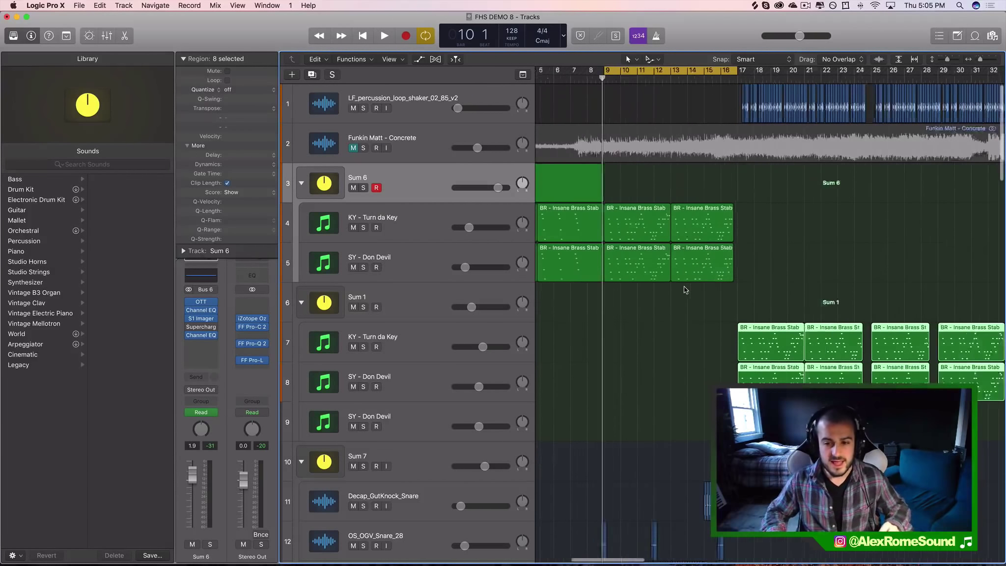
pyautogui.scroll(-5, 648, 314)
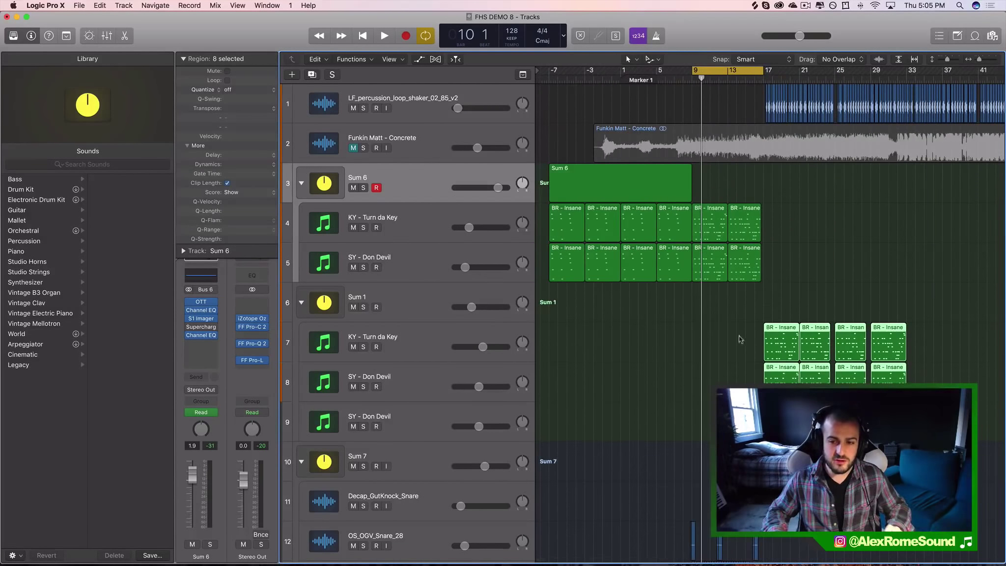
pyautogui.moveTo(713, 300); pyautogui.dragTo(753, 233)
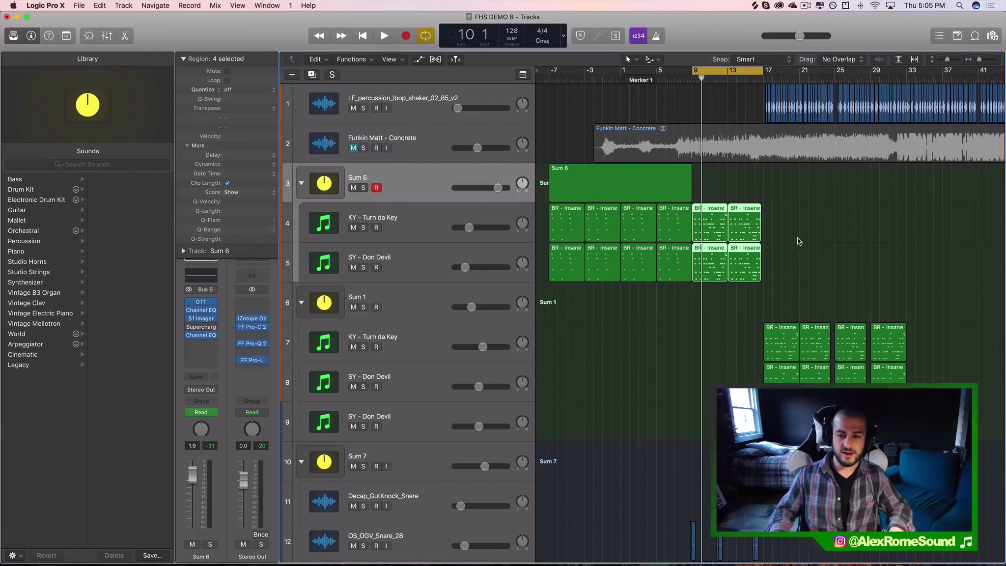
pyautogui.moveTo(714, 210)
pyautogui.mouseDown()
pyautogui.moveTo(766, 210)
pyautogui.moveTo(715, 210)
pyautogui.mouseUp()
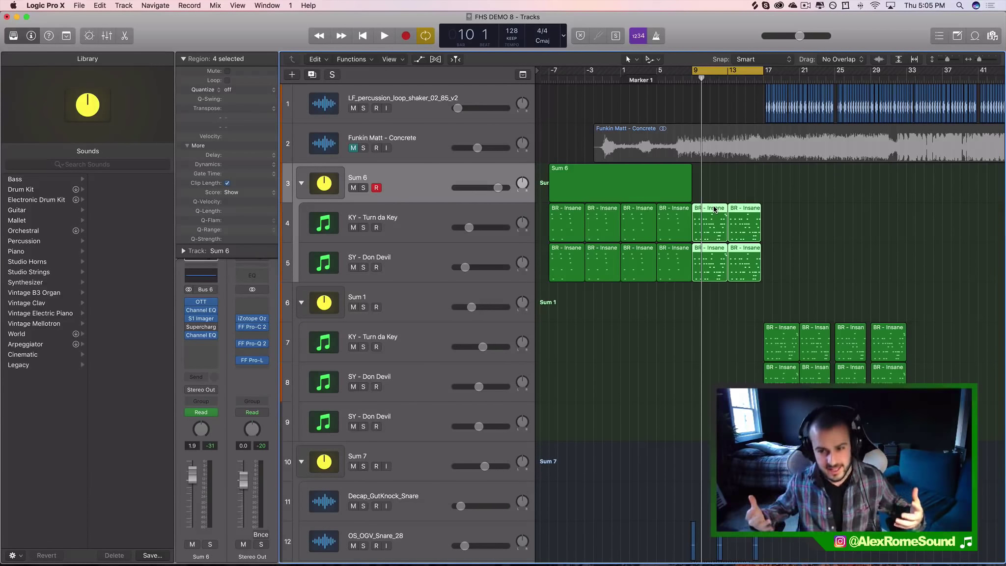
pyautogui.moveTo(748, 338); pyautogui.dragTo(935, 379)
pyautogui.moveTo(795, 243); pyautogui.dragTo(723, 221)
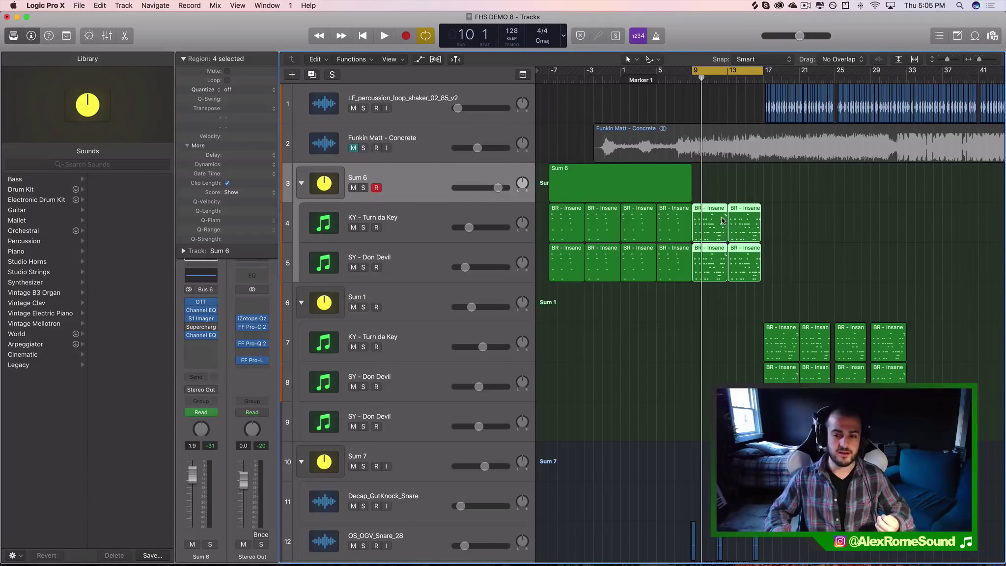
pyautogui.click(704, 155)
pyautogui.moveTo(702, 150)
pyautogui.mouseDown()
pyautogui.moveTo(753, 299)
pyautogui.moveTo(743, 200)
pyautogui.moveTo(714, 145)
pyautogui.moveTo(702, 146)
pyautogui.mouseUp()
pyautogui.moveTo(712, 182); pyautogui.dragTo(755, 290)
pyautogui.hscroll(3, 755, 289)
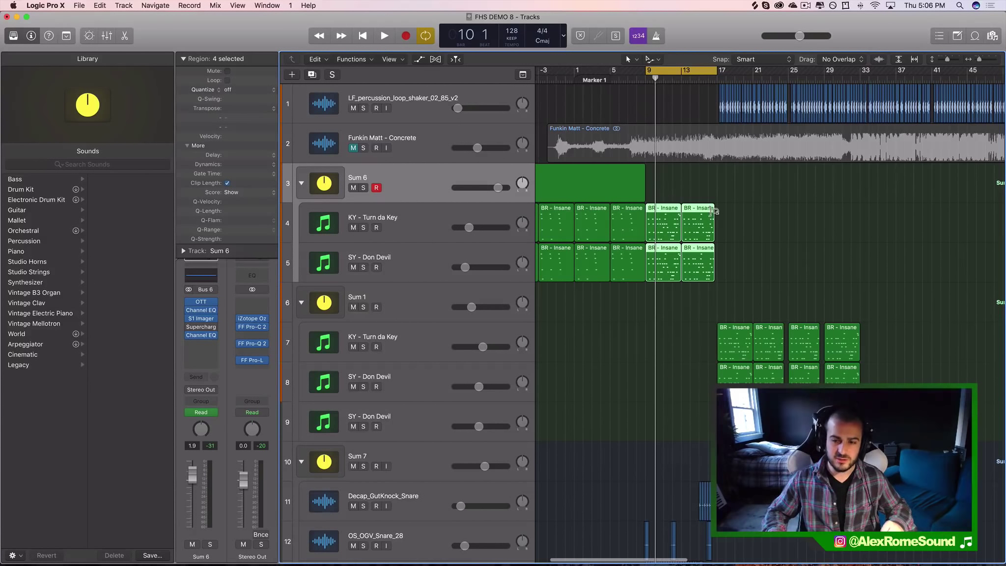
# Step: Highlight all eight Sum 1 drop regions from bar 17 and contrast them with the Sum 6 intro regions before bar 9
pyautogui.moveTo(694, 335); pyautogui.dragTo(860, 377)
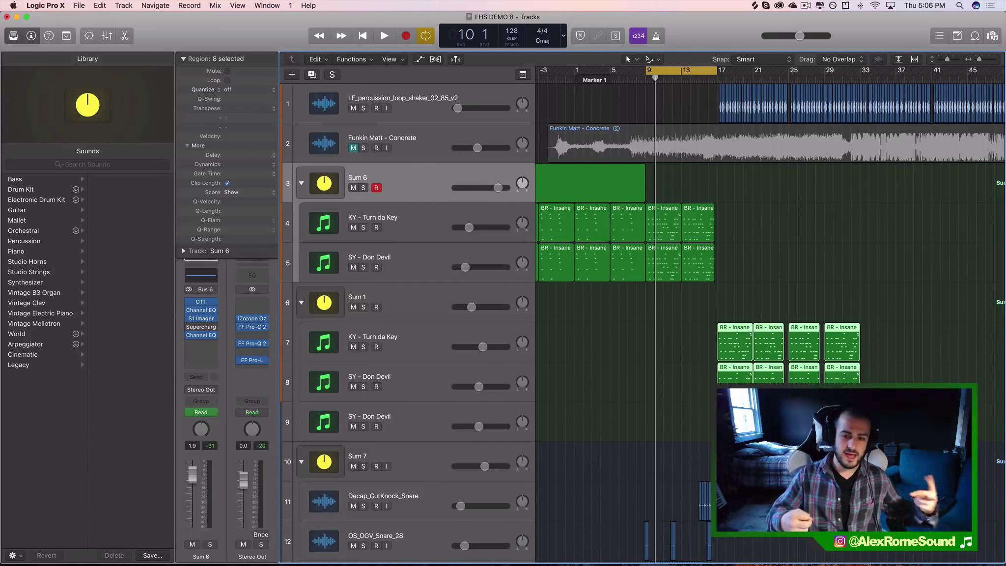
pyautogui.hscroll(-3, 837, 360)
pyautogui.moveTo(549, 293); pyautogui.dragTo(666, 231)
pyautogui.press('super+z')
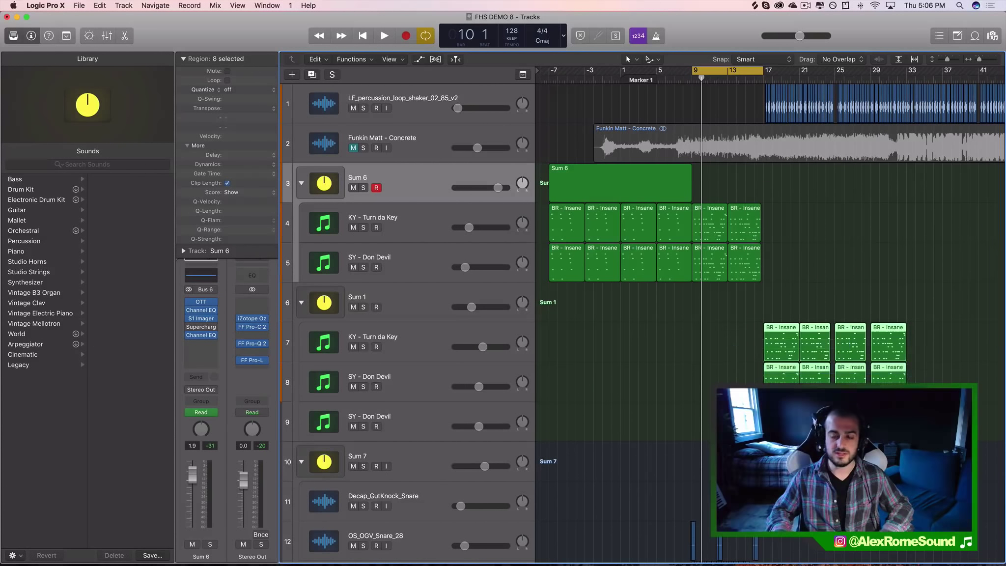